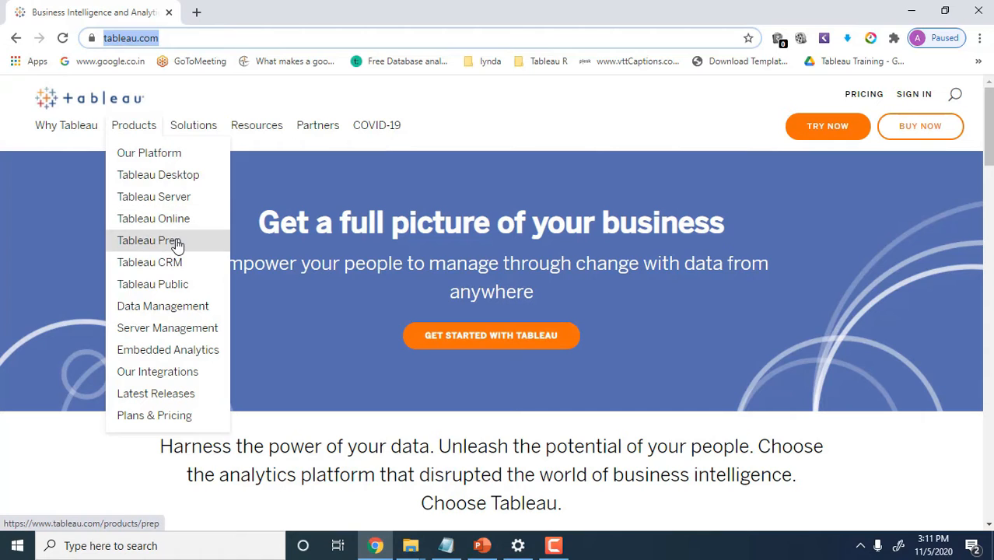
Open the Tableau Public page from the tableau.com product list
{"action": "left_click", "coordinate": [159, 290]}
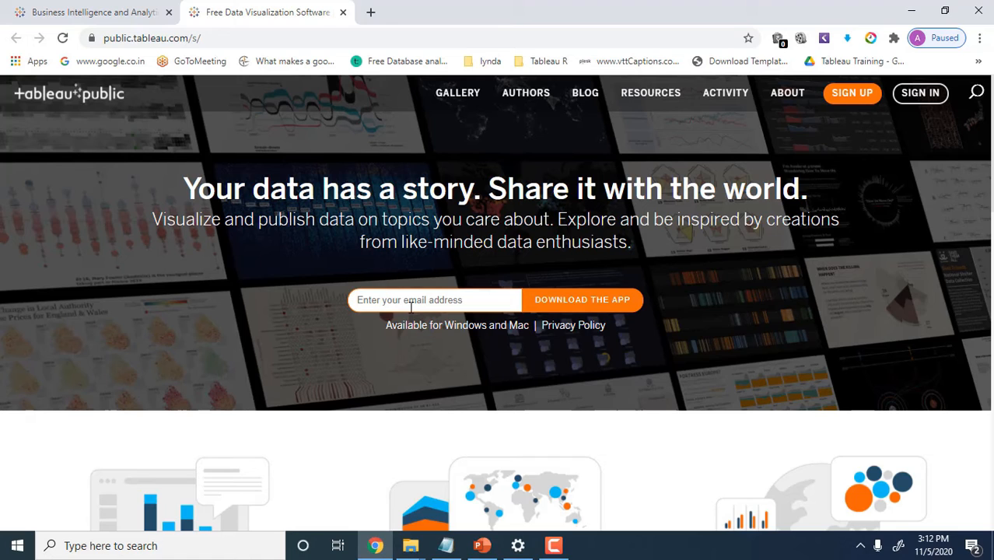
Enter an e-mail address in the download form and request the Tableau Public desktop app
{"action": "left_click", "coordinate": [423, 304]}
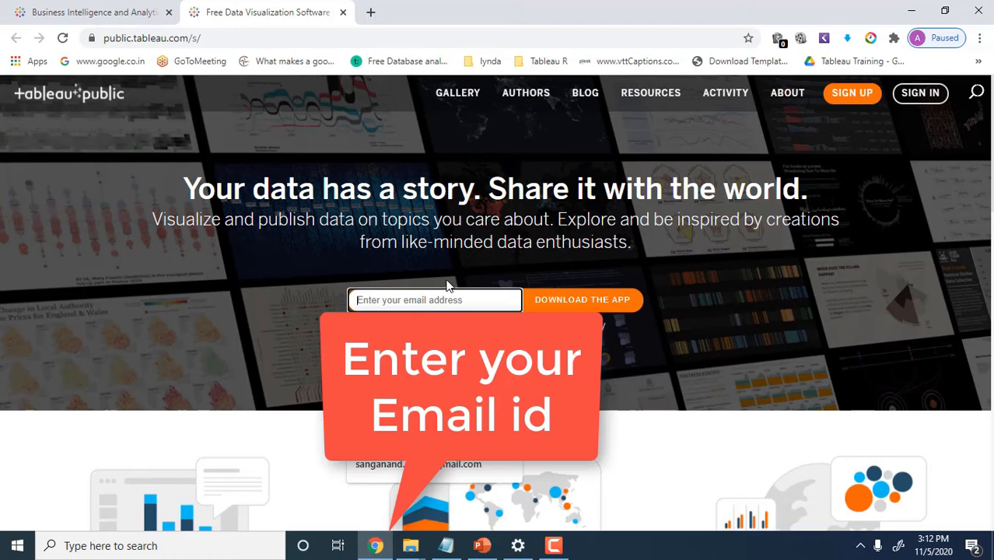
{"action": "left_click", "coordinate": [445, 285]}
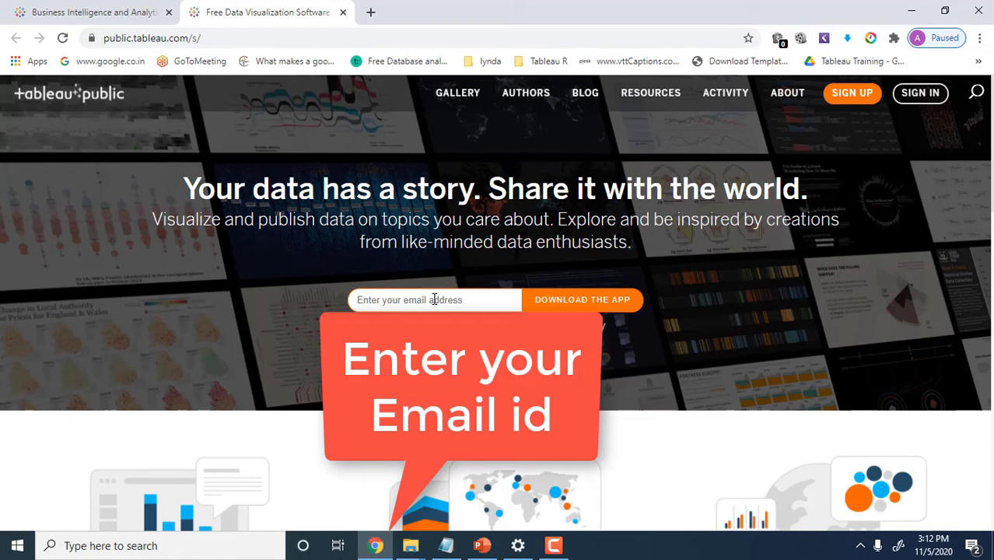
{"action": "left_click", "coordinate": [435, 301]}
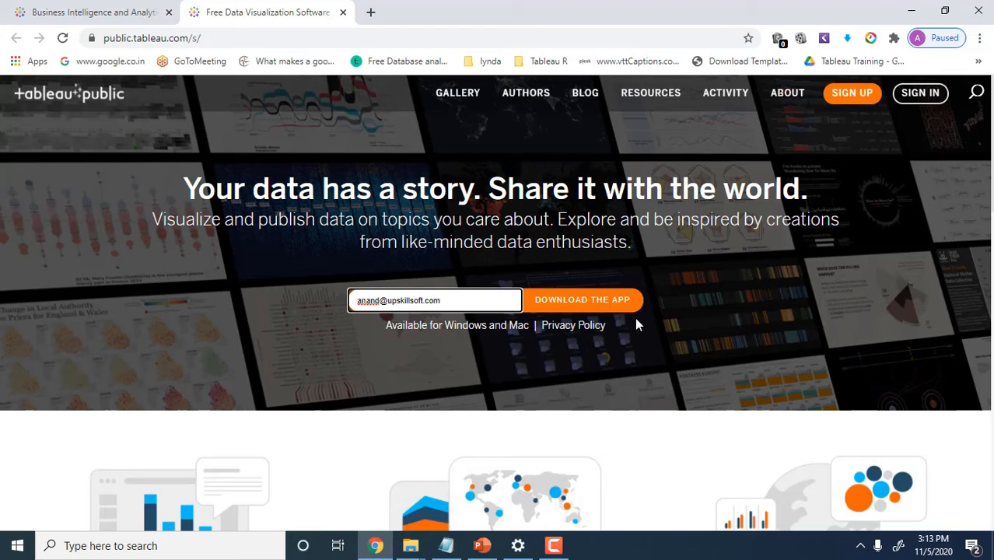
{"action": "left_click", "coordinate": [596, 303]}
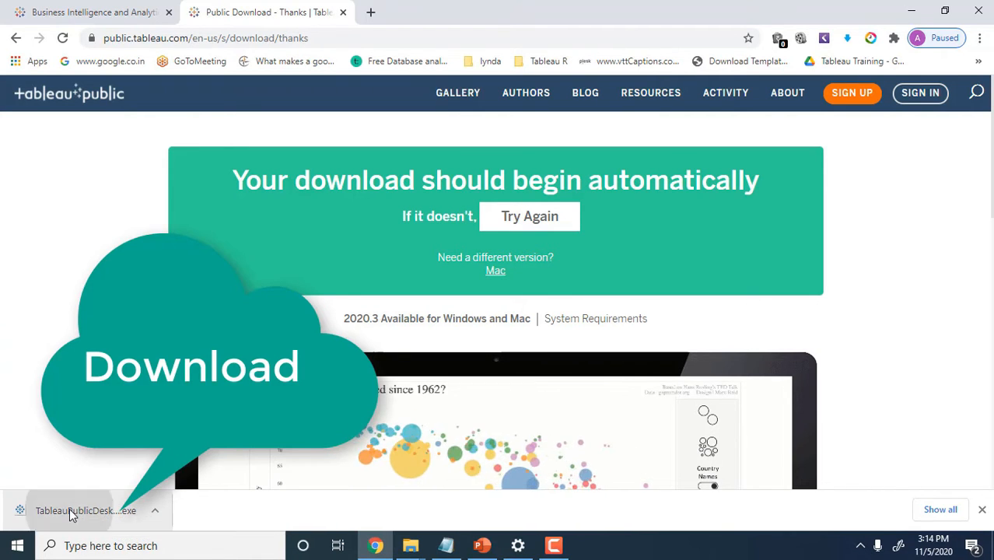
Run the 2020.3.2 installer, accept the license, opt out of usage data, and install with defaults
{"action": "left_click", "coordinate": [70, 512]}
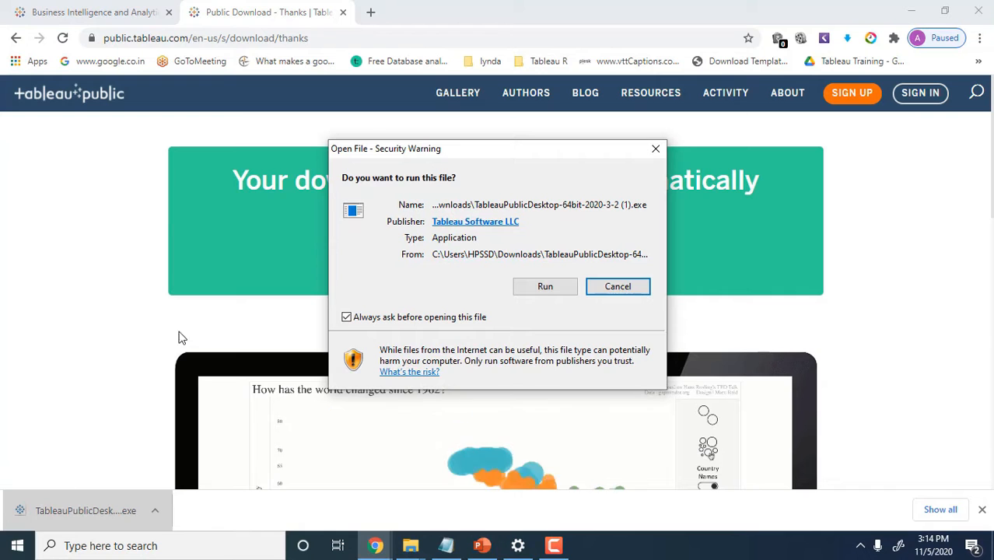
{"action": "left_click", "coordinate": [545, 287]}
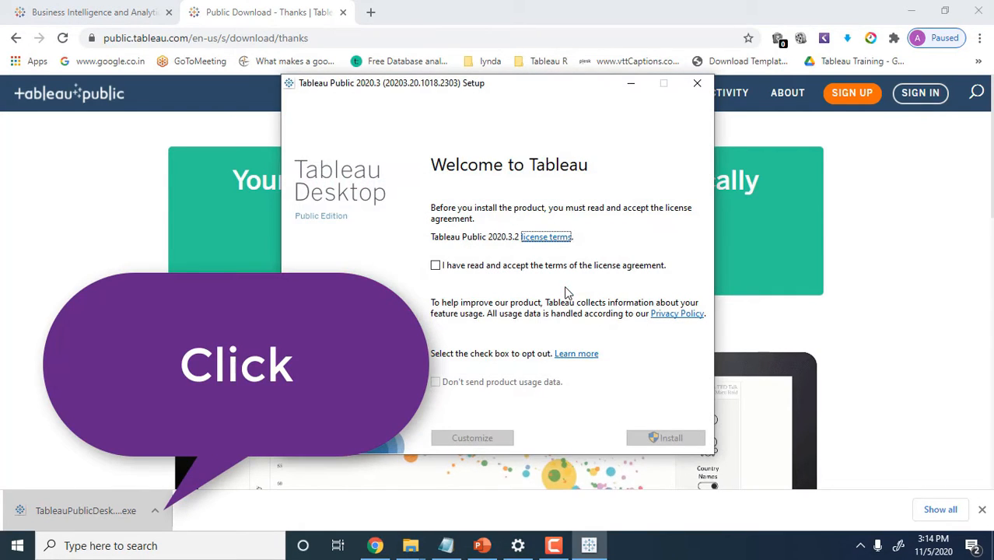
{"action": "left_click", "coordinate": [444, 270]}
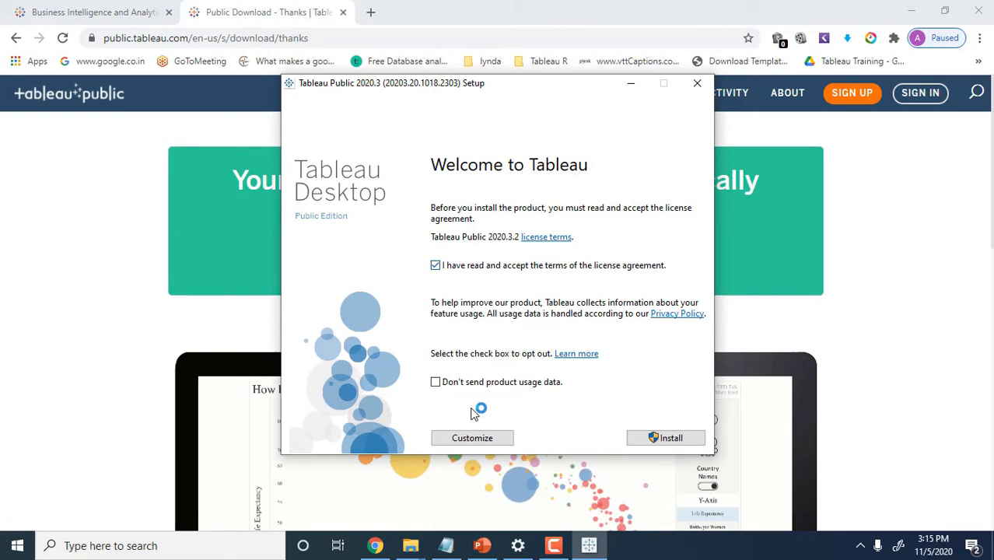
{"action": "left_click", "coordinate": [436, 383]}
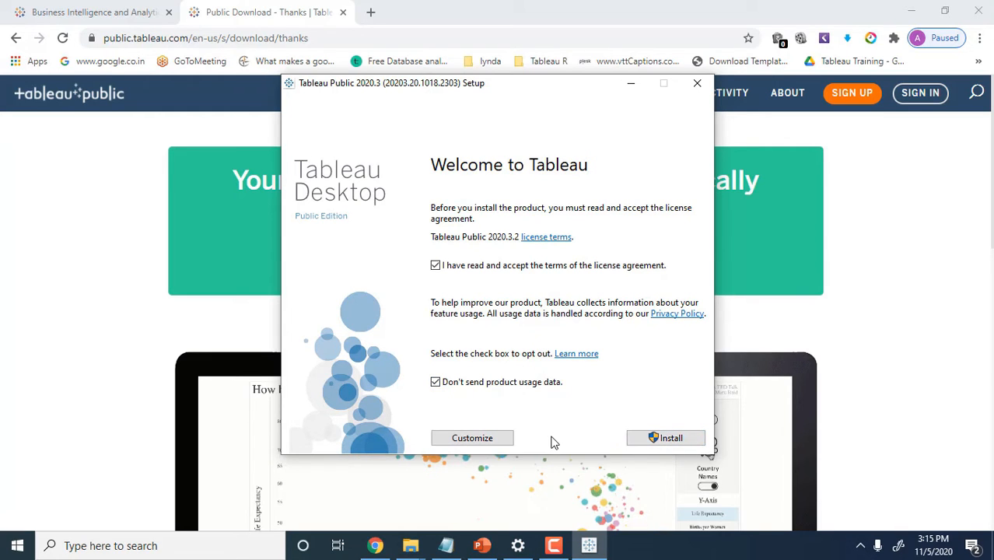
{"action": "left_click", "coordinate": [507, 439]}
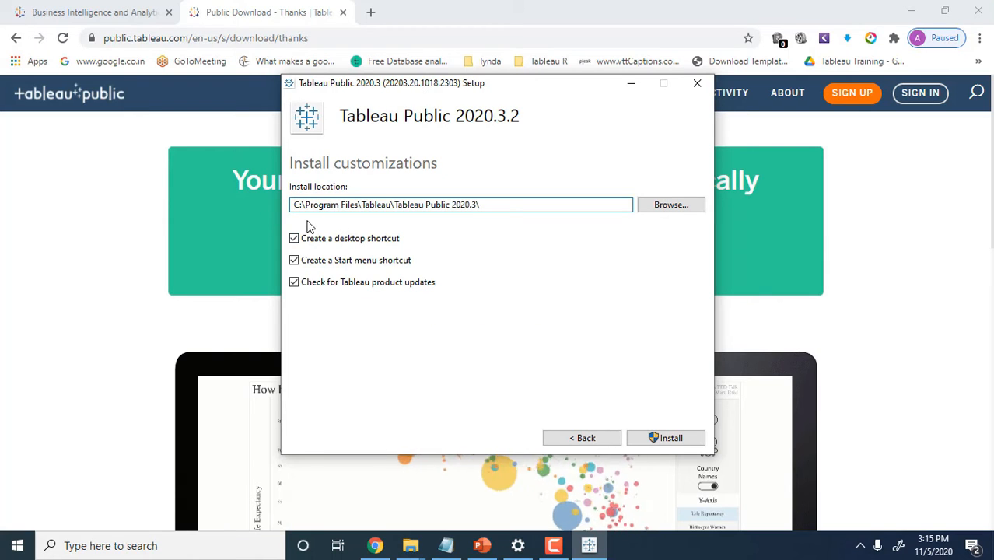
{"action": "left_click", "coordinate": [587, 439]}
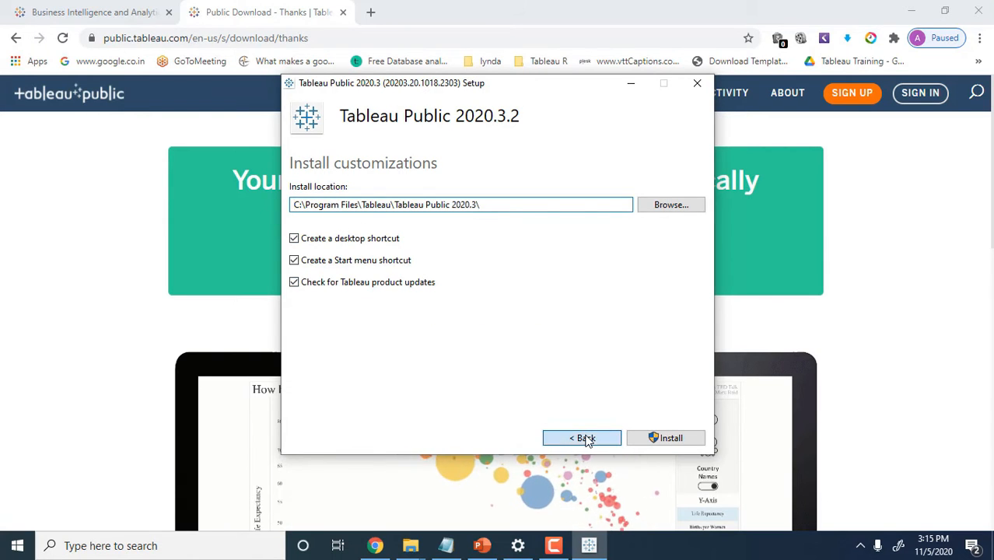
{"action": "left_click", "coordinate": [666, 438]}
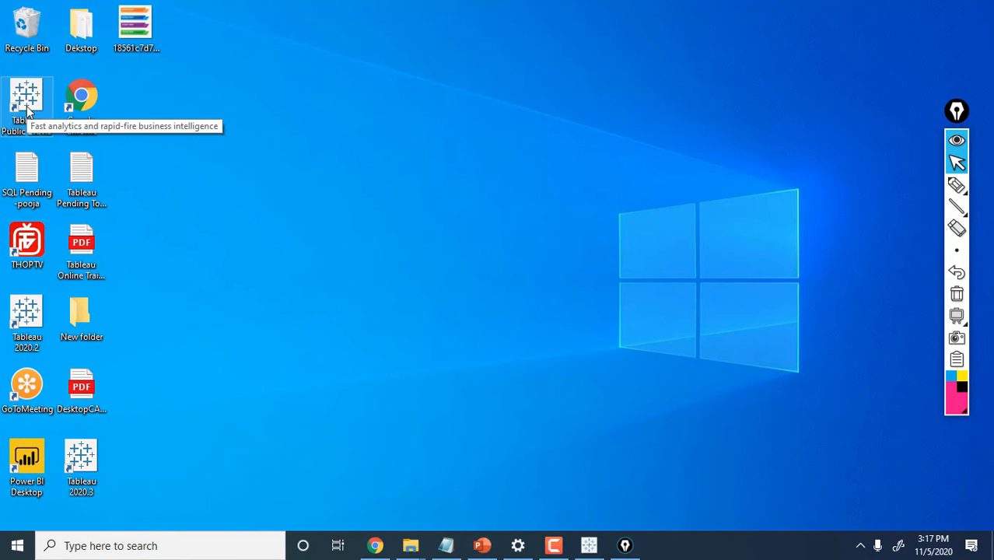
Launch the newly installed Tableau Public from its desktop icon
{"action": "double_click", "coordinate": [27, 110]}
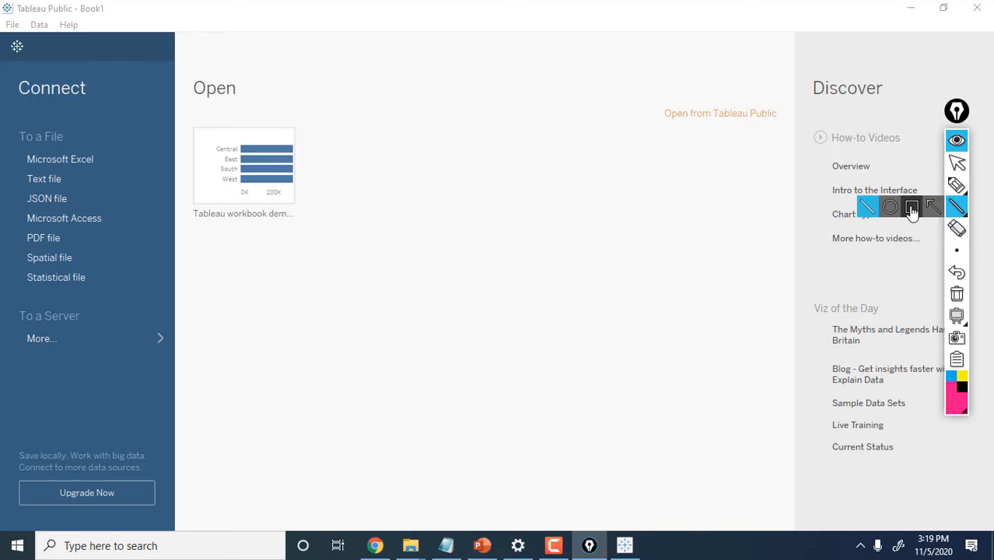
Annotate the To a File sources, ticking Microsoft Excel, Text file, JSON and Microsoft Access
{"action": "left_click", "coordinate": [907, 206]}
{"action": "left_click_drag", "start_coordinate": [2, 122], "coordinate": [115, 155]}
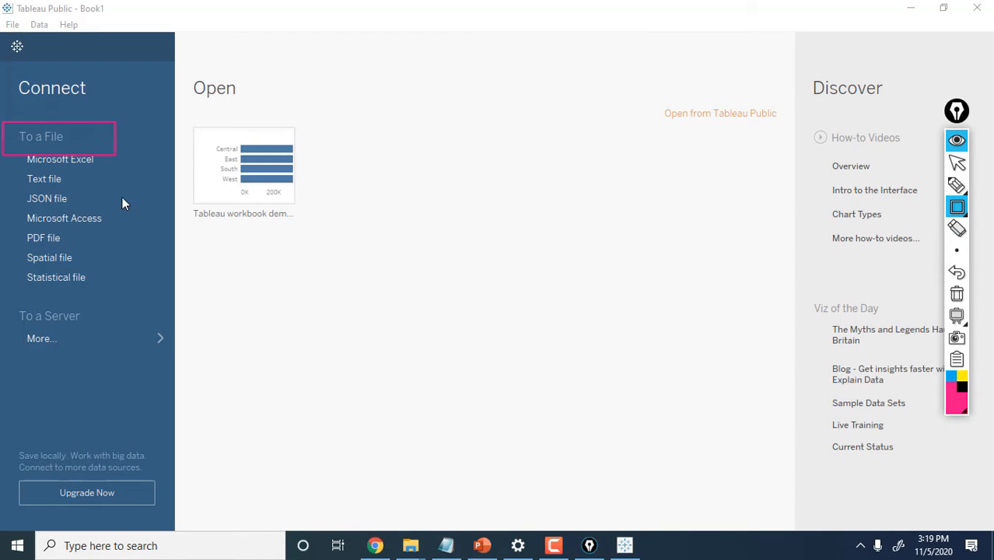
{"action": "left_click_drag", "start_coordinate": [138, 296], "coordinate": [139, 288]}
{"action": "left_click", "coordinate": [956, 185]}
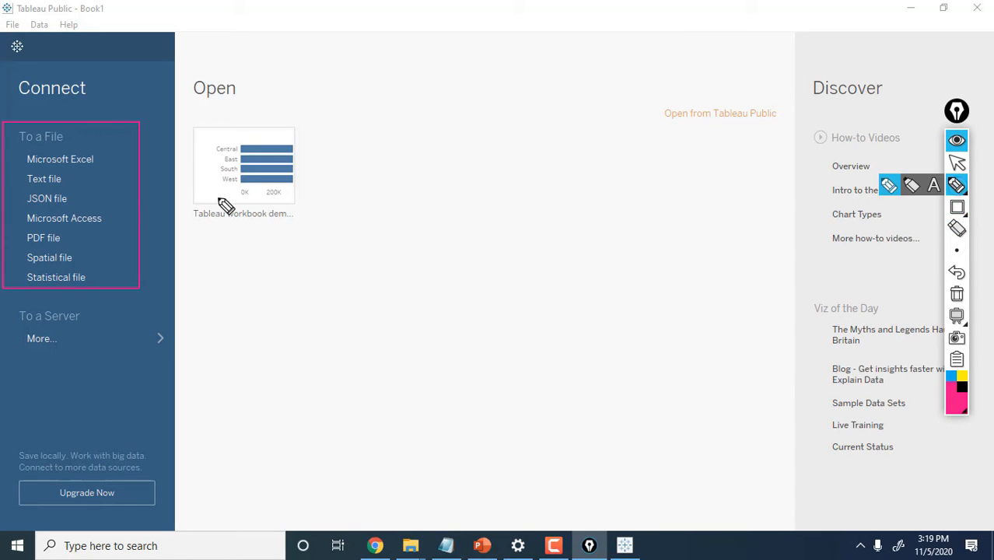
{"action": "left_click_drag", "start_coordinate": [106, 162], "coordinate": [137, 146]}
{"action": "mouse_move", "coordinate": [80, 179]}
{"action": "left_mouse_down"}
{"action": "mouse_move", "coordinate": [103, 179]}
{"action": "mouse_move", "coordinate": [110, 166]}
{"action": "left_mouse_up"}
{"action": "left_click_drag", "start_coordinate": [78, 196], "coordinate": [108, 181]}
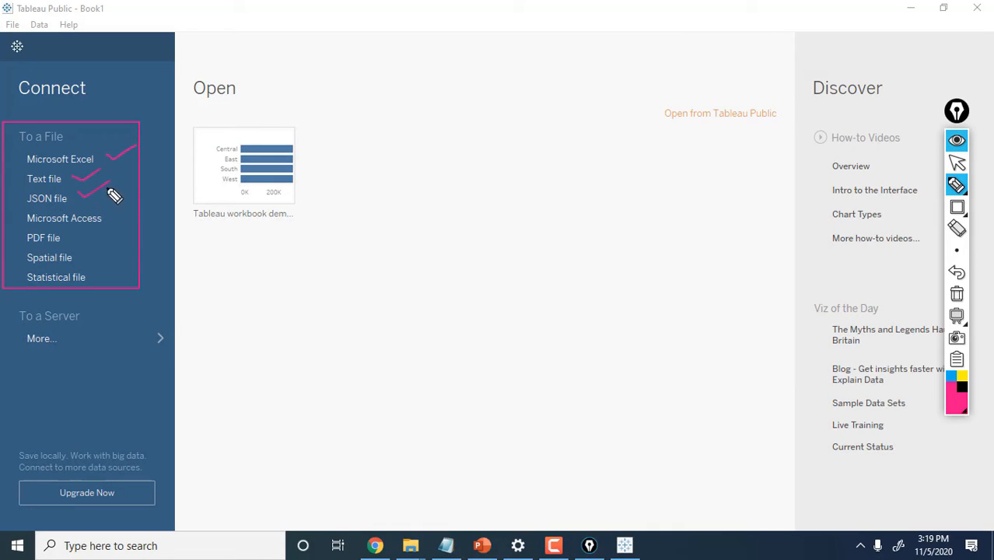
{"action": "left_click_drag", "start_coordinate": [116, 228], "coordinate": [138, 219]}
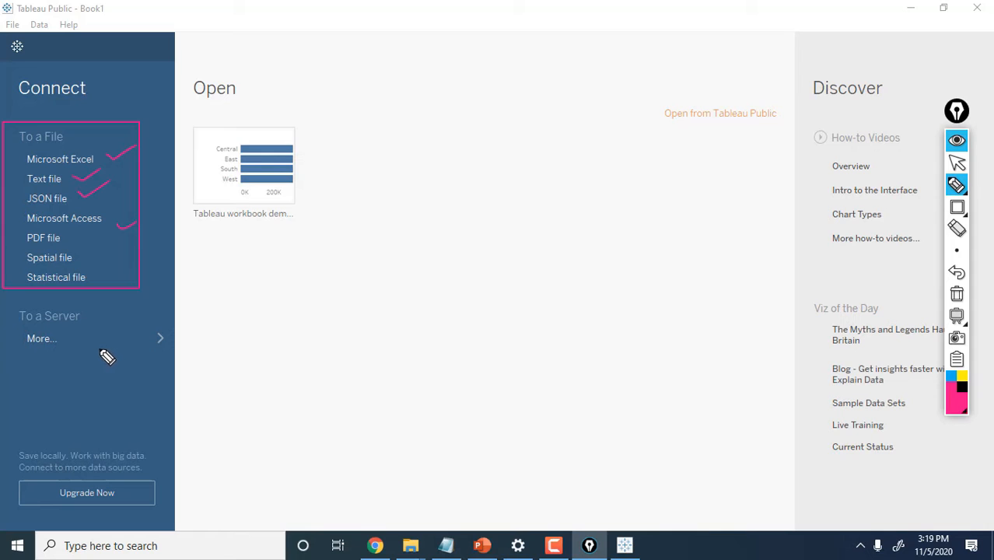
{"action": "left_click", "coordinate": [957, 162]}
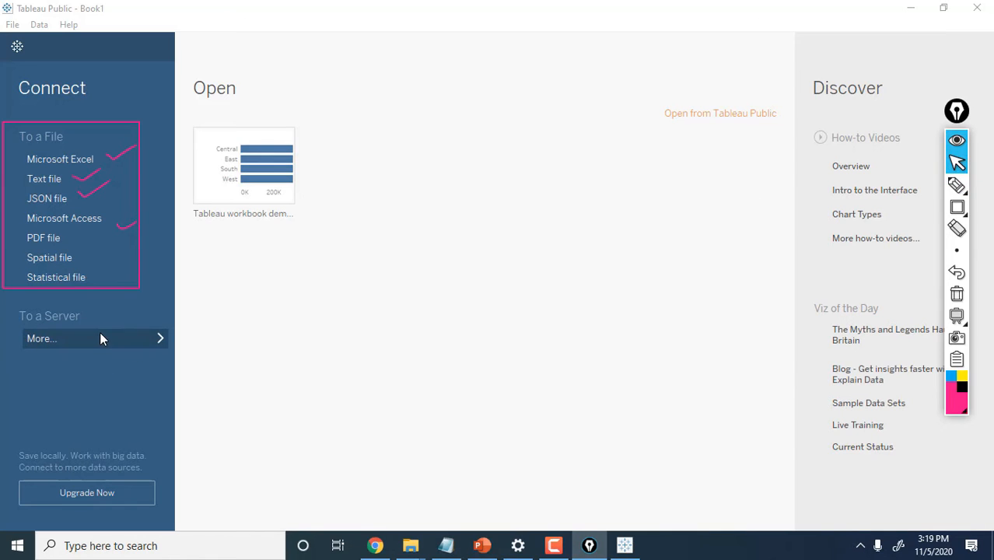
Expand the server connectors, mark Google Sheets and Web Data Connector, note SQL server, then clear annotations
{"action": "left_click", "coordinate": [99, 335]}
{"action": "left_click", "coordinate": [960, 186]}
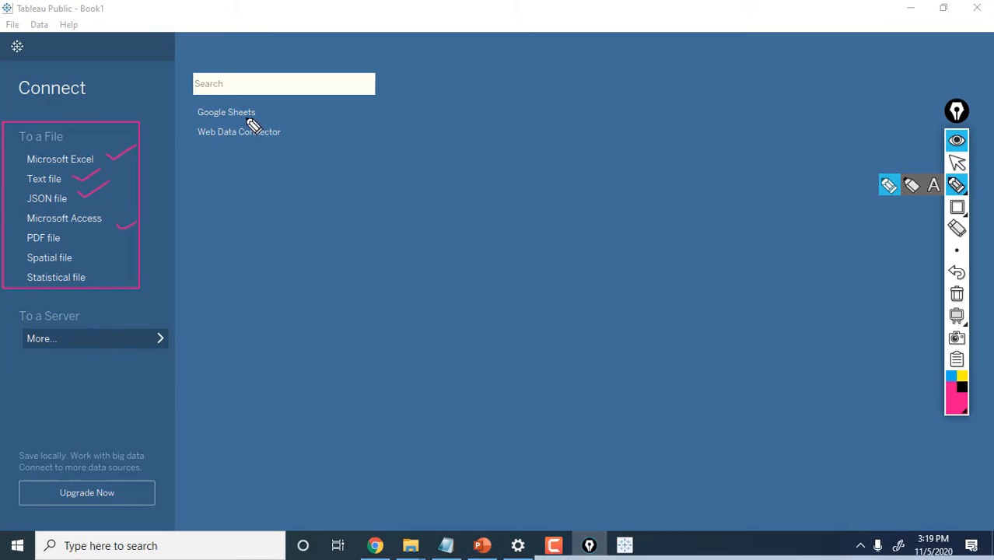
{"action": "mouse_move", "coordinate": [270, 107]}
{"action": "left_mouse_down"}
{"action": "mouse_move", "coordinate": [293, 101]}
{"action": "mouse_move", "coordinate": [314, 122]}
{"action": "left_mouse_up"}
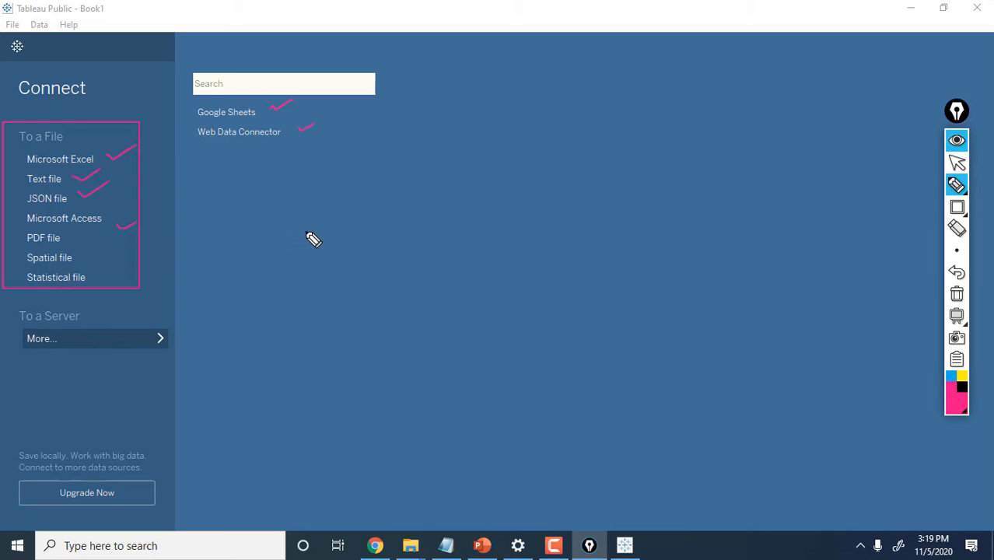
{"action": "mouse_move", "coordinate": [389, 193]}
{"action": "left_mouse_down"}
{"action": "mouse_move", "coordinate": [422, 203]}
{"action": "mouse_move", "coordinate": [468, 177]}
{"action": "mouse_move", "coordinate": [544, 202]}
{"action": "mouse_move", "coordinate": [580, 200]}
{"action": "left_mouse_up"}
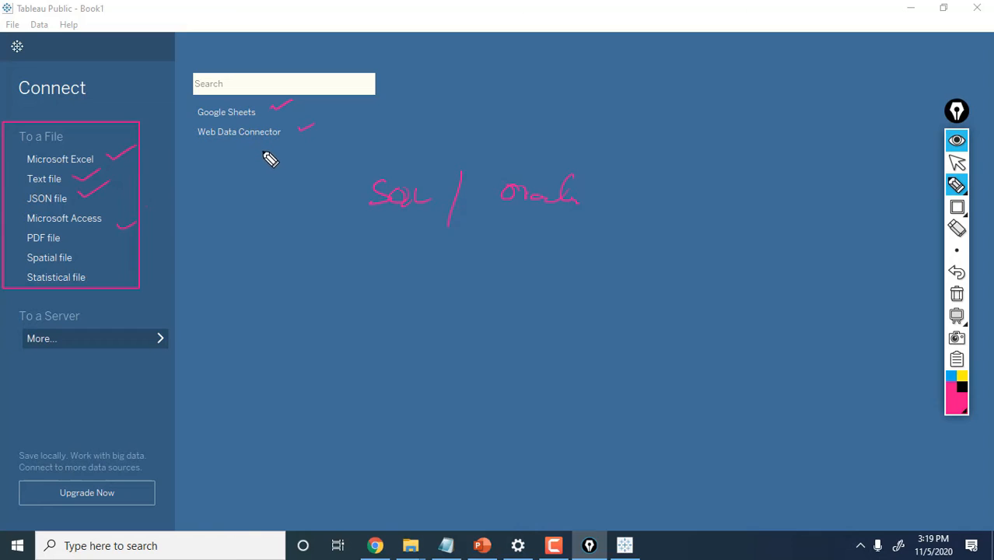
{"action": "left_click", "coordinate": [954, 296]}
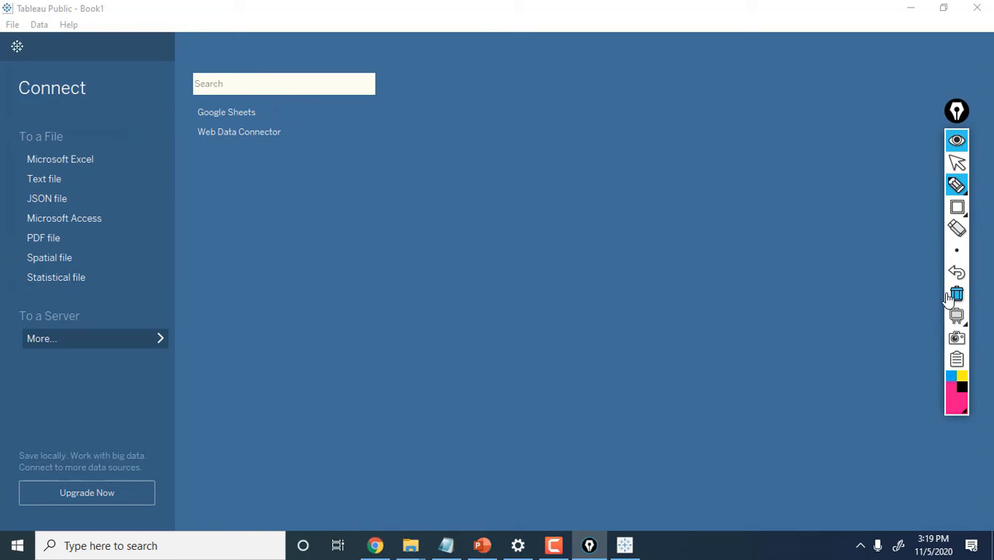
{"action": "left_click", "coordinate": [957, 162]}
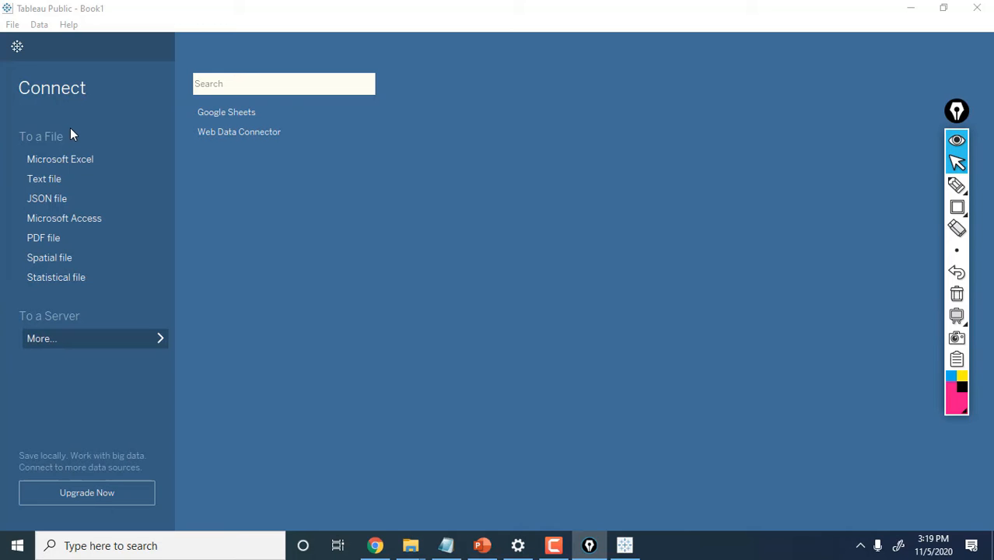
Connect to the Global Superstore Excel workbook, add its Orders table, and go to Sheet 1
{"action": "left_click", "coordinate": [78, 156]}
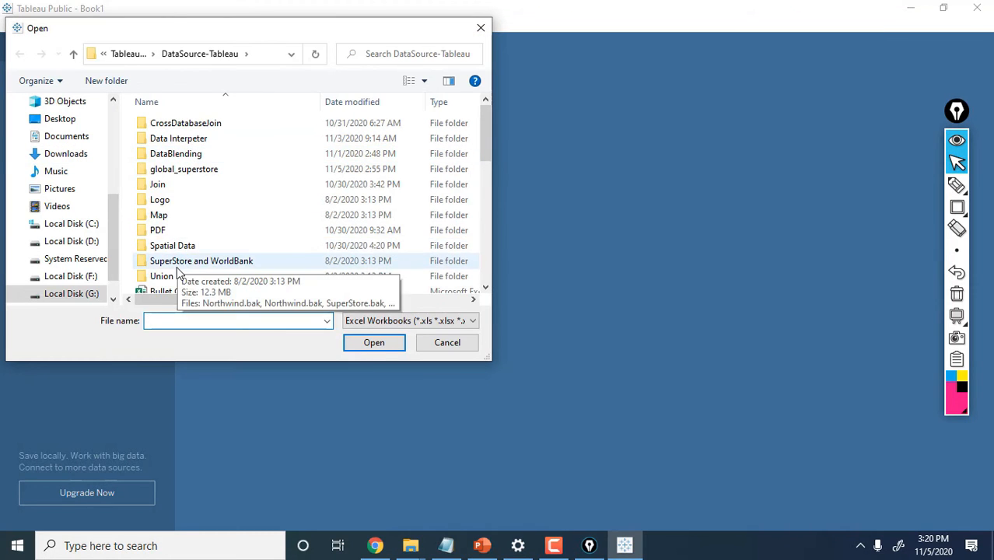
{"action": "left_click", "coordinate": [184, 262]}
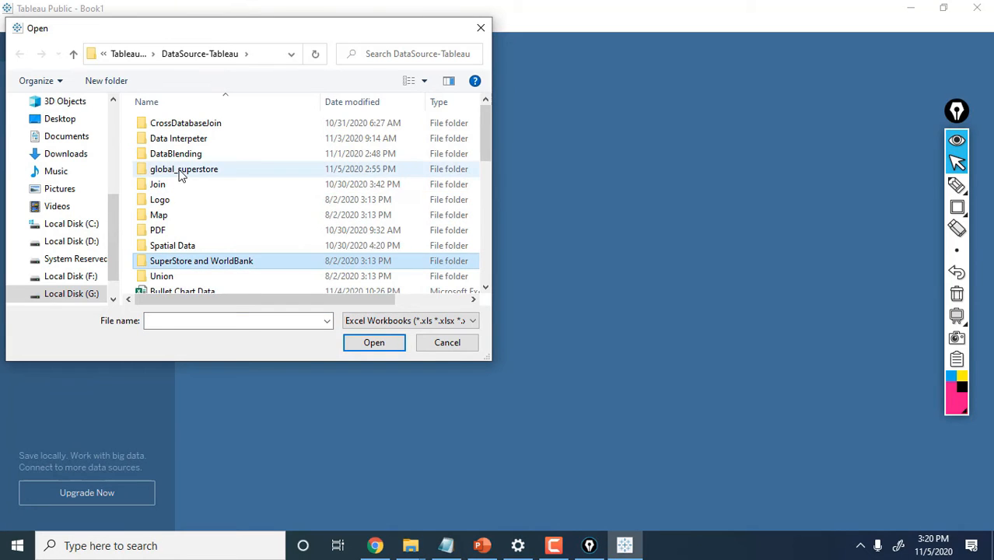
{"action": "double_click", "coordinate": [179, 170]}
{"action": "double_click", "coordinate": [171, 124]}
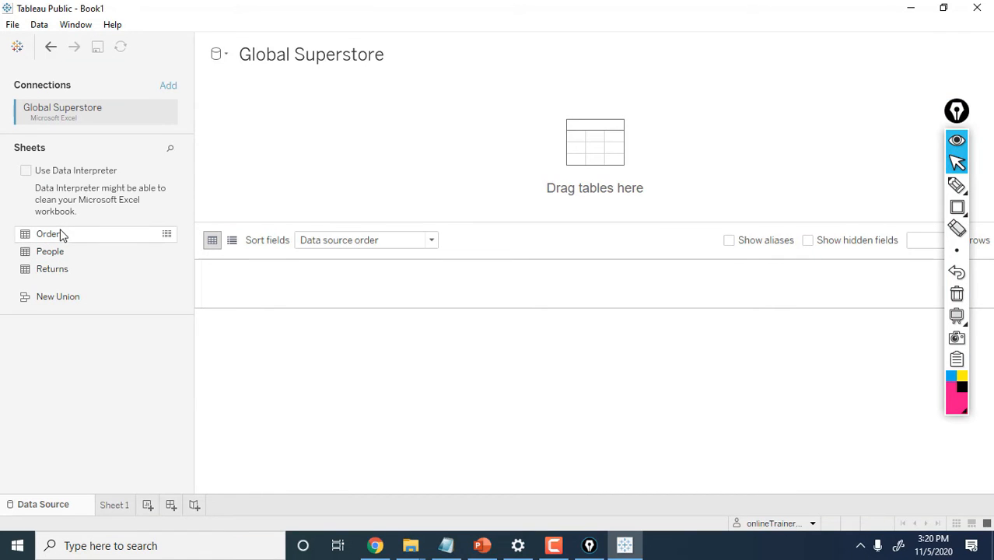
{"action": "left_click_drag", "start_coordinate": [60, 233], "coordinate": [315, 157]}
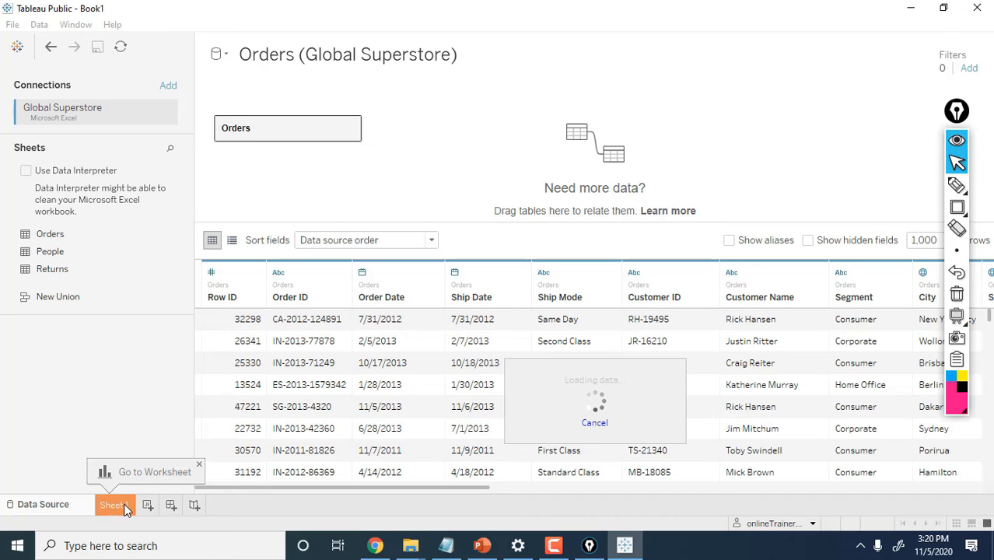
{"action": "left_click", "coordinate": [124, 507]}
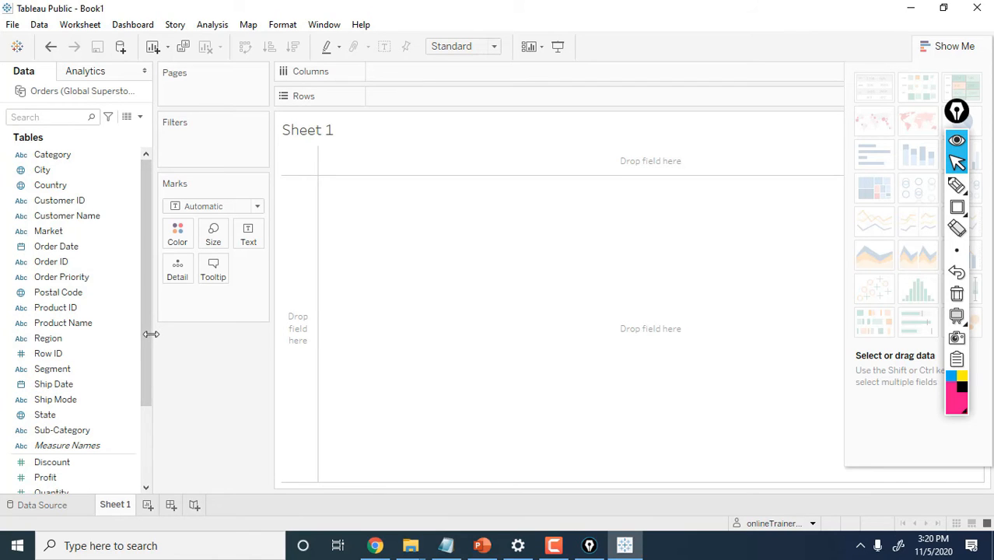
Plot SUM(Sales) by Region as bars, with Region on Rows and Sales on Columns
{"action": "left_click_drag", "start_coordinate": [151, 333], "coordinate": [151, 459]}
{"action": "left_click", "coordinate": [108, 371]}
{"action": "left_click", "coordinate": [67, 265]}
{"action": "left_click", "coordinate": [62, 233]}
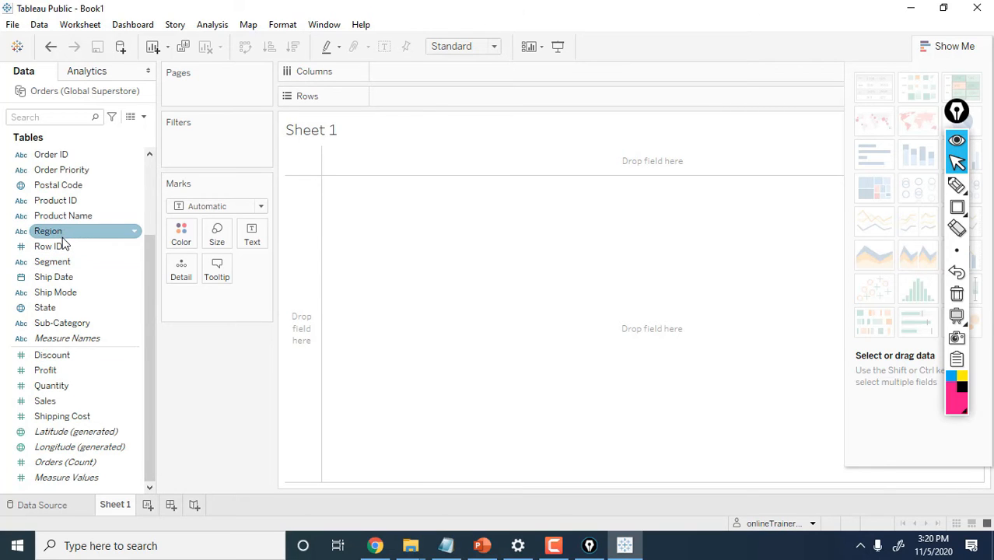
{"action": "left_click_drag", "start_coordinate": [67, 231], "coordinate": [434, 93]}
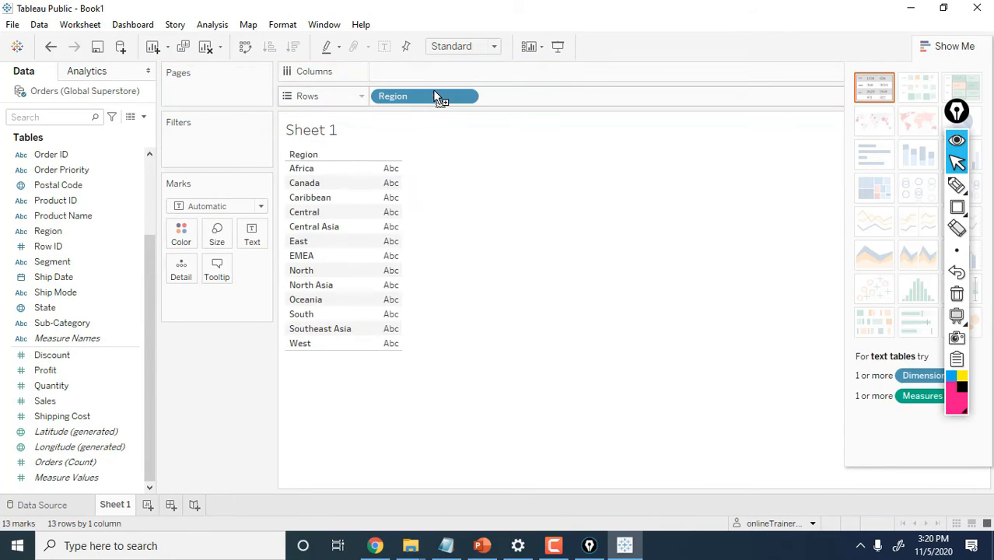
{"action": "left_click", "coordinate": [67, 382]}
{"action": "left_click", "coordinate": [58, 401]}
{"action": "left_click_drag", "start_coordinate": [59, 402], "coordinate": [415, 75]}
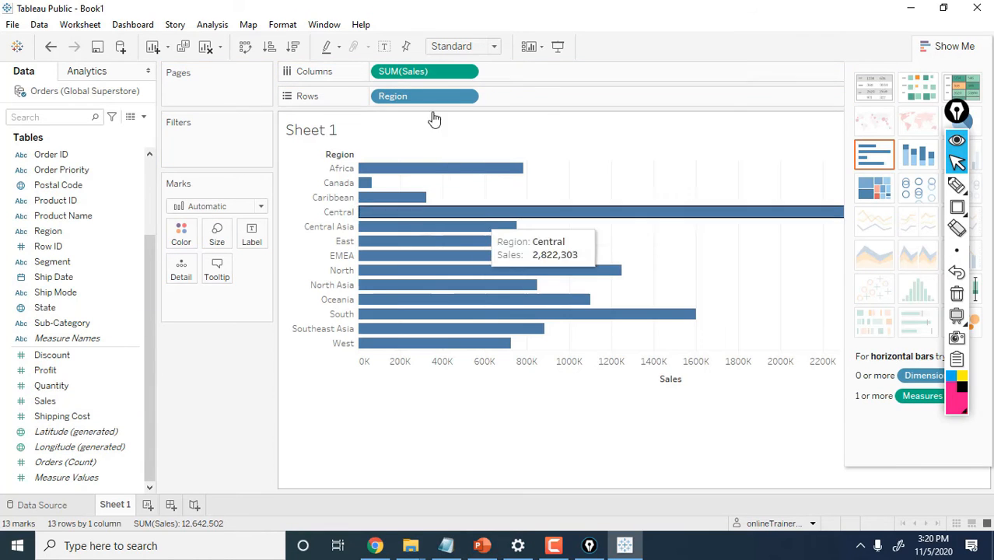
Swap the axes to make vertical bars and colour each region's bar by Region
{"action": "left_click", "coordinate": [245, 47]}
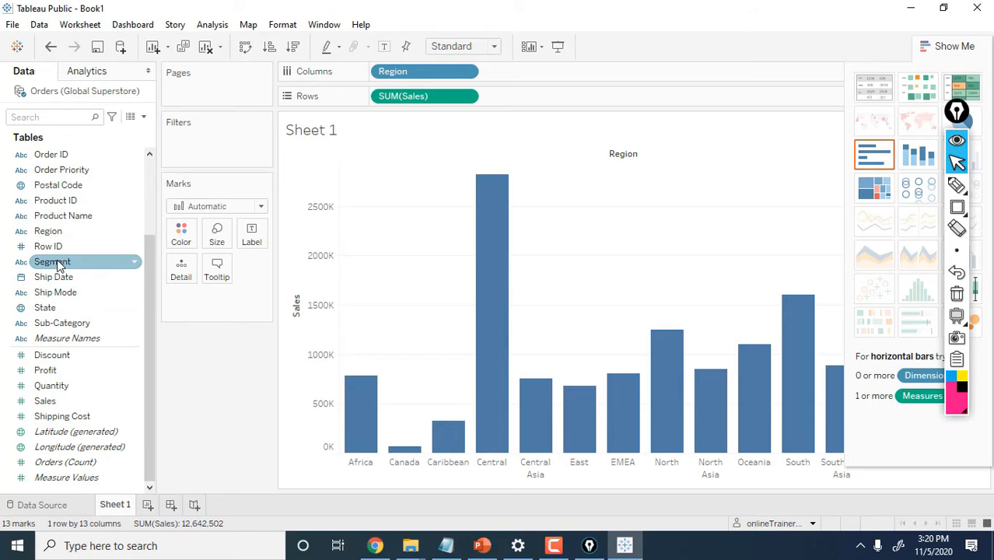
{"action": "left_click", "coordinate": [54, 232]}
{"action": "left_click_drag", "start_coordinate": [55, 232], "coordinate": [181, 234]}
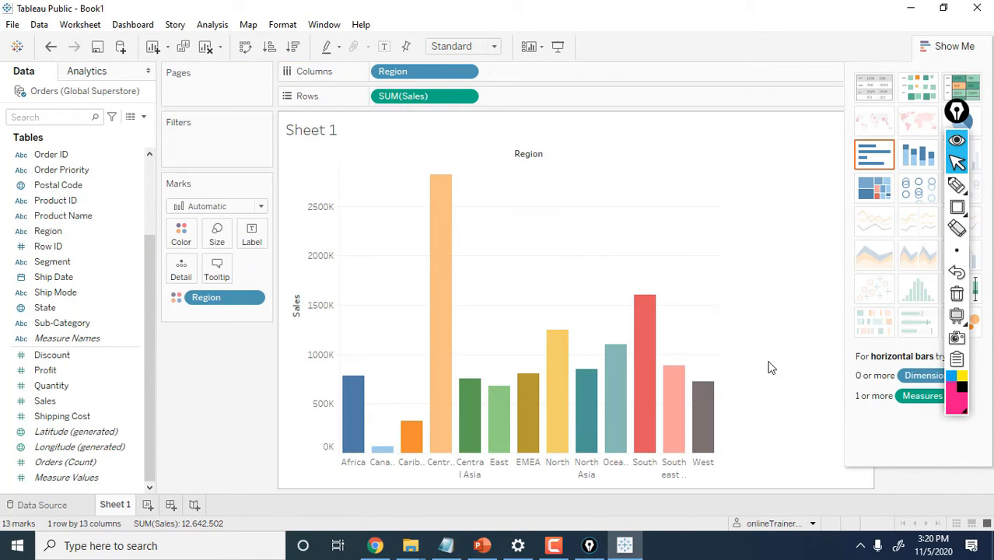
Label each region's bar with its SUM(Sales) total and save the workbook
{"action": "left_click", "coordinate": [19, 405]}
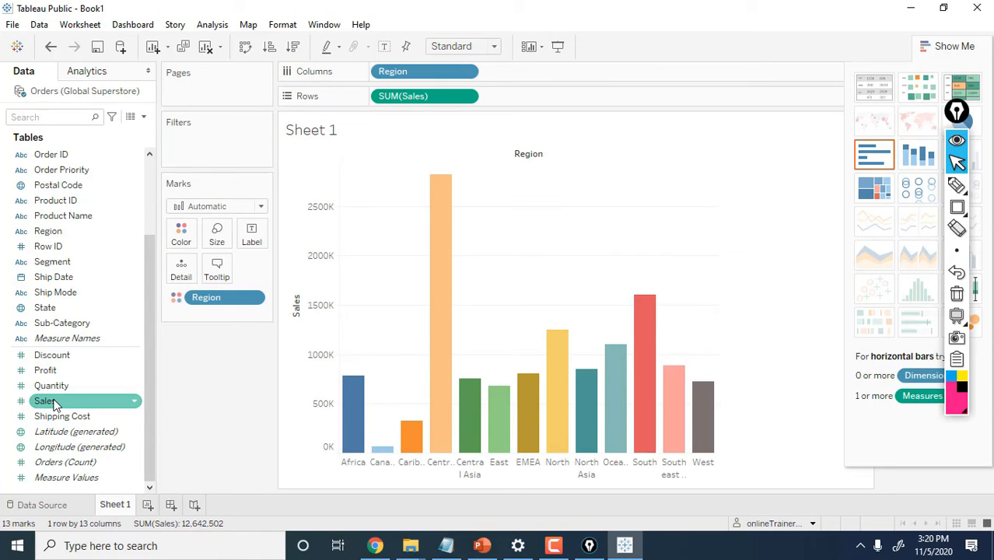
{"action": "left_click_drag", "start_coordinate": [54, 402], "coordinate": [257, 235]}
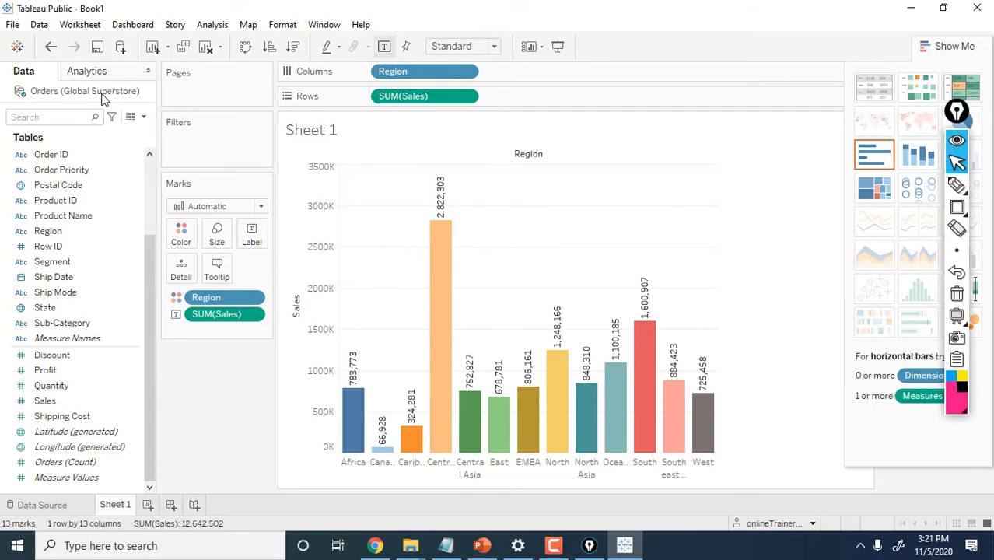
{"action": "left_click", "coordinate": [97, 48]}
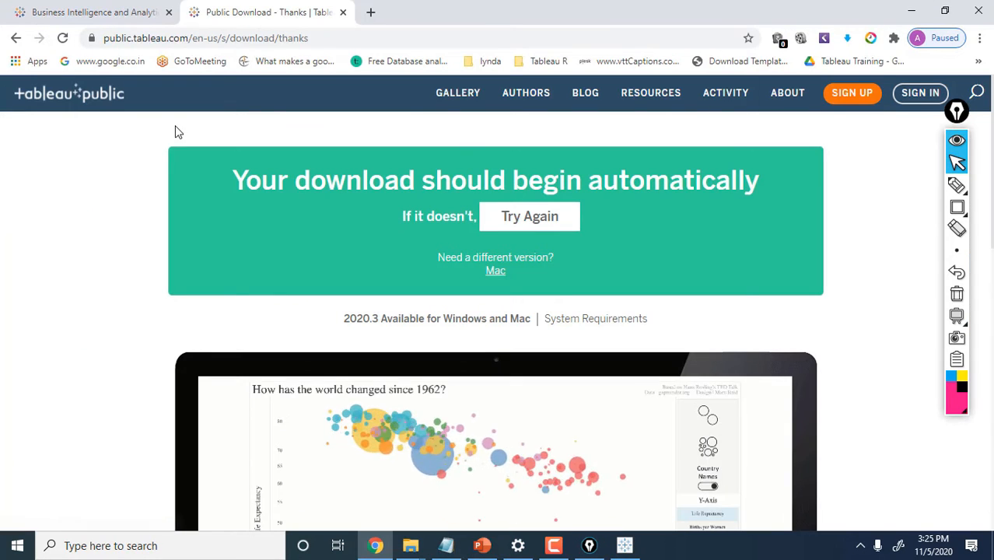
Start a new Tableau Public profile, entering a name, e-mail address and password twice
{"action": "left_click", "coordinate": [854, 94]}
{"action": "left_click", "coordinate": [397, 154]}
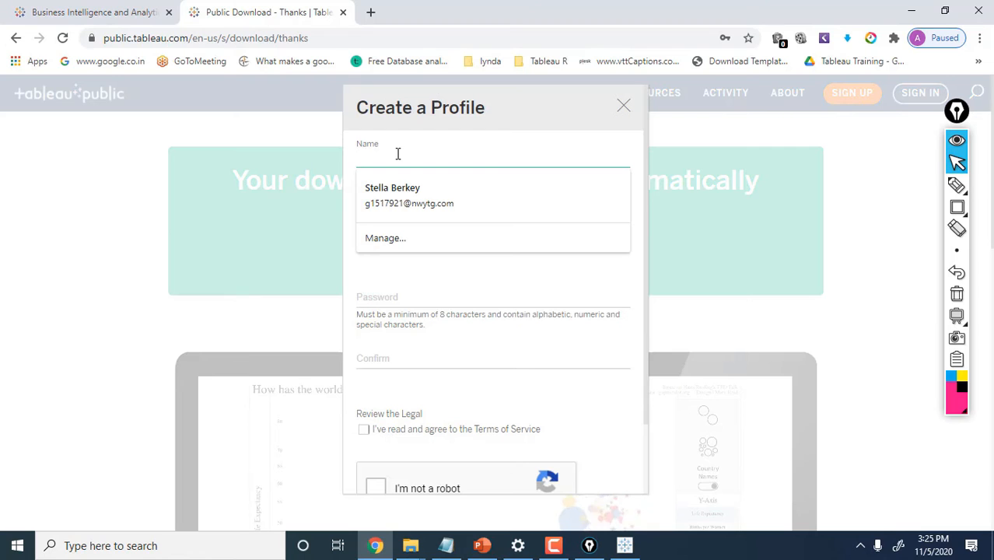
{"action": "type", "text": "Anand"}
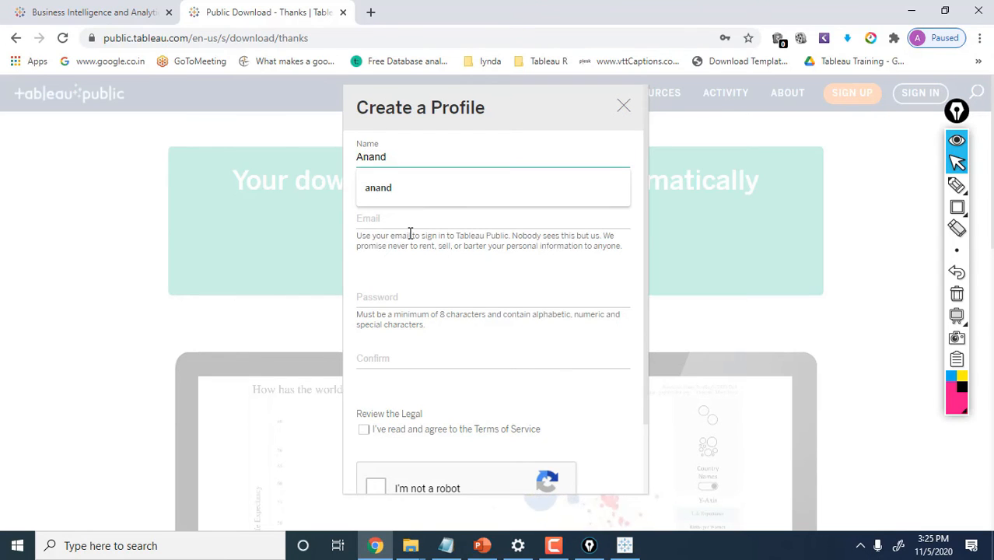
{"action": "left_click", "coordinate": [410, 234]}
{"action": "left_click", "coordinate": [402, 212]}
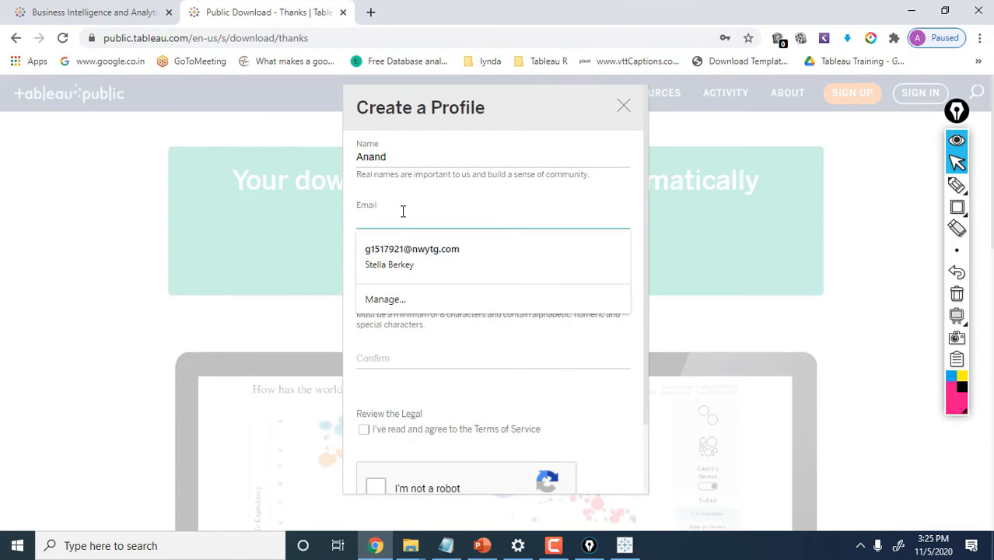
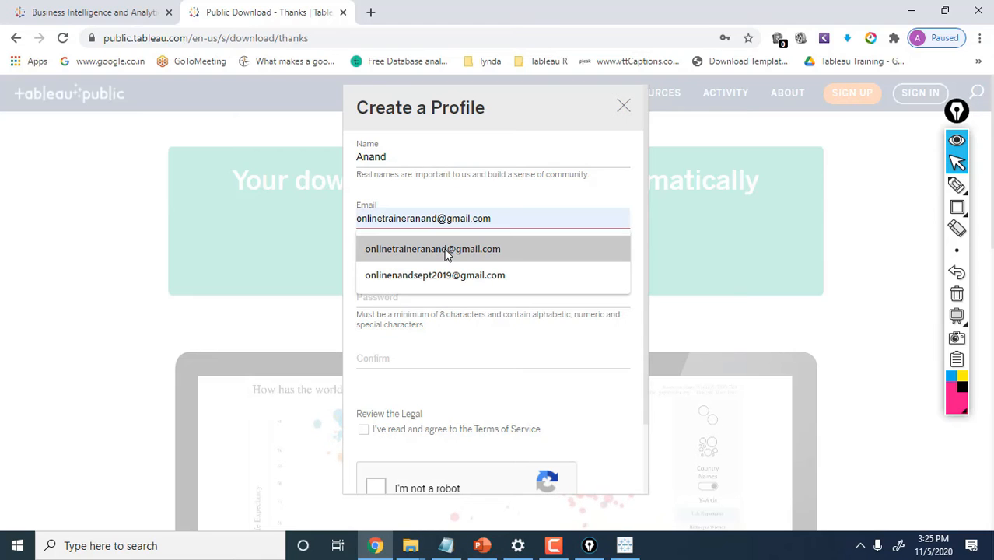
{"action": "left_click", "coordinate": [446, 250]}
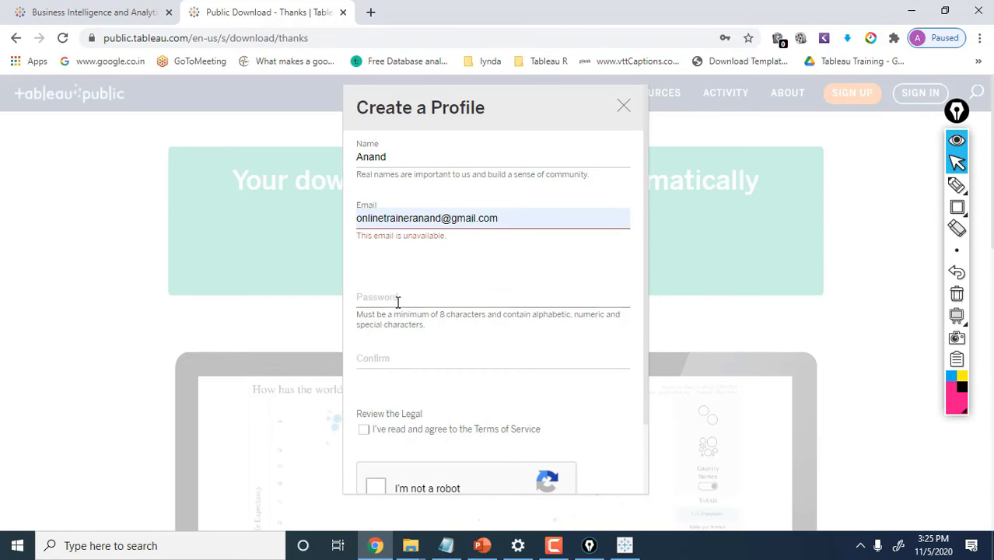
{"action": "left_click", "coordinate": [397, 302]}
{"action": "type", "text": "•••••••"}
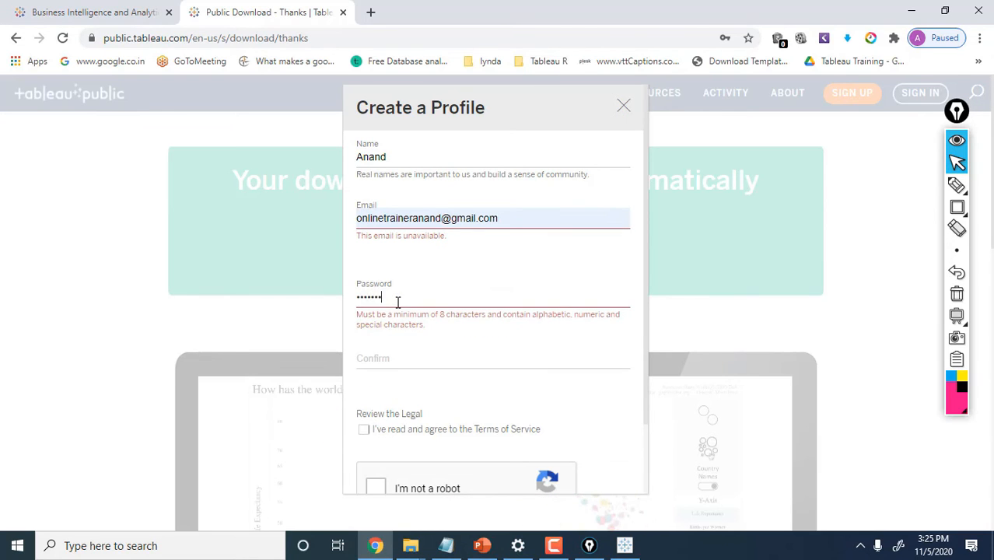
{"action": "type", "text": "••••"}
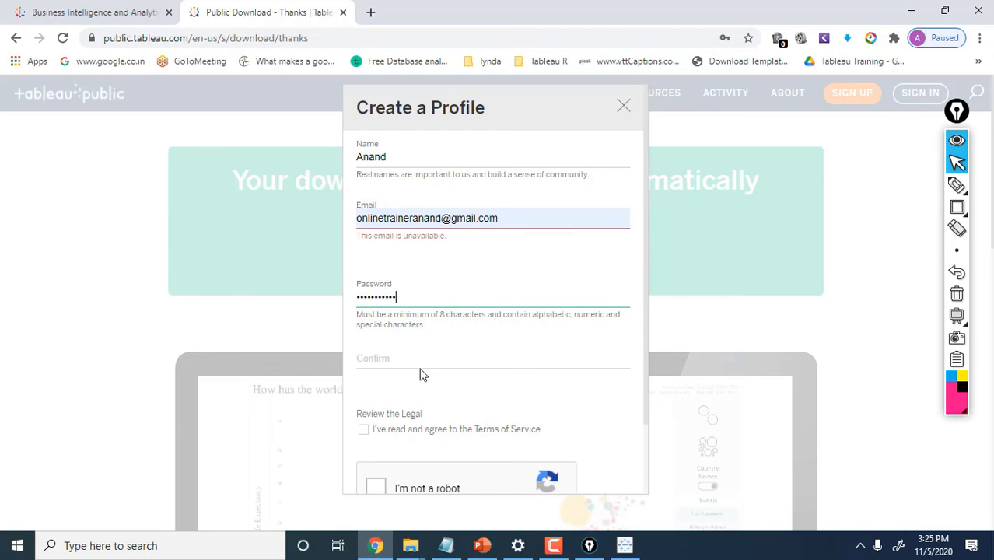
{"action": "left_click", "coordinate": [421, 364]}
{"action": "type", "text": "••••••"}
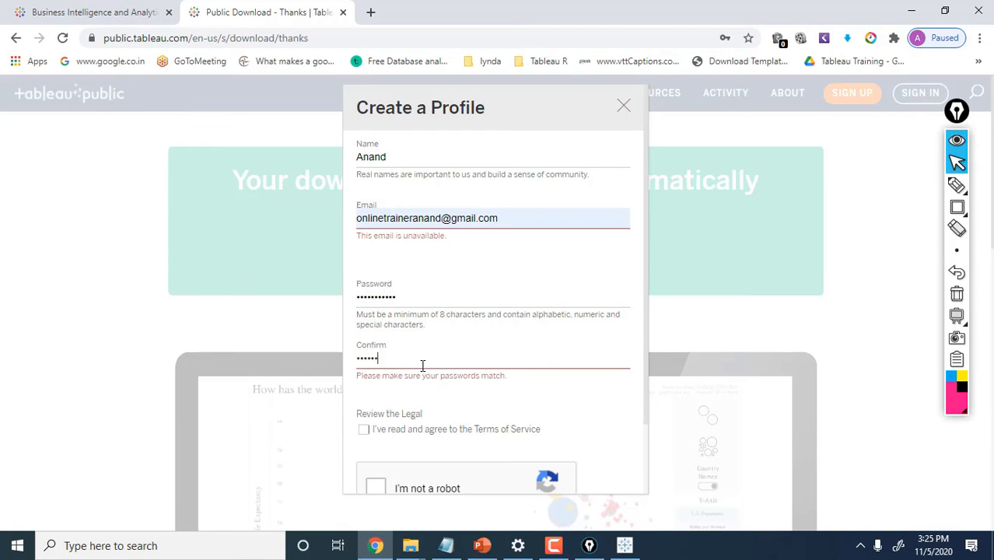
{"action": "type", "text": "••••"}
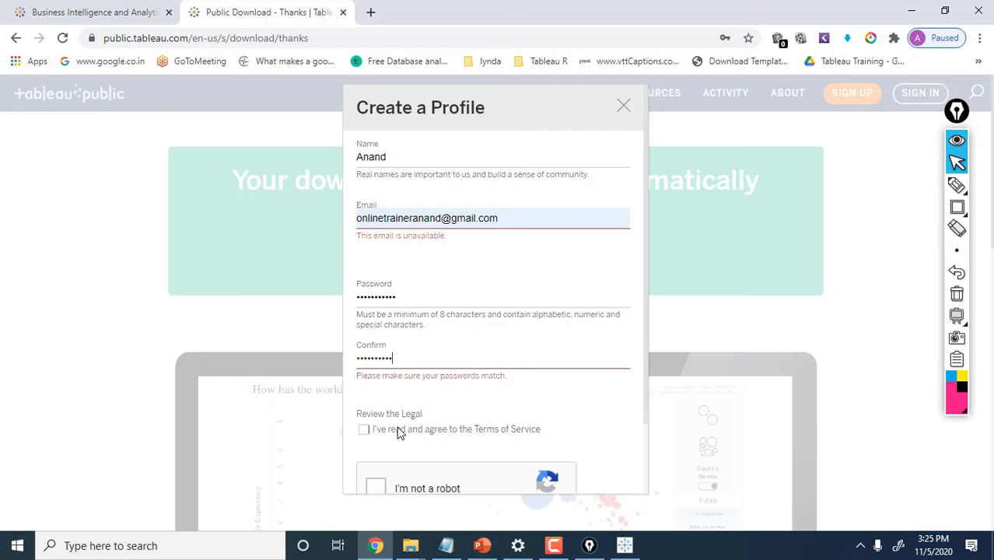
Tick the not-a-robot check, then close the sign-up form and the browser's password prompt
{"action": "left_click_drag", "start_coordinate": [648, 387], "coordinate": [645, 441]}
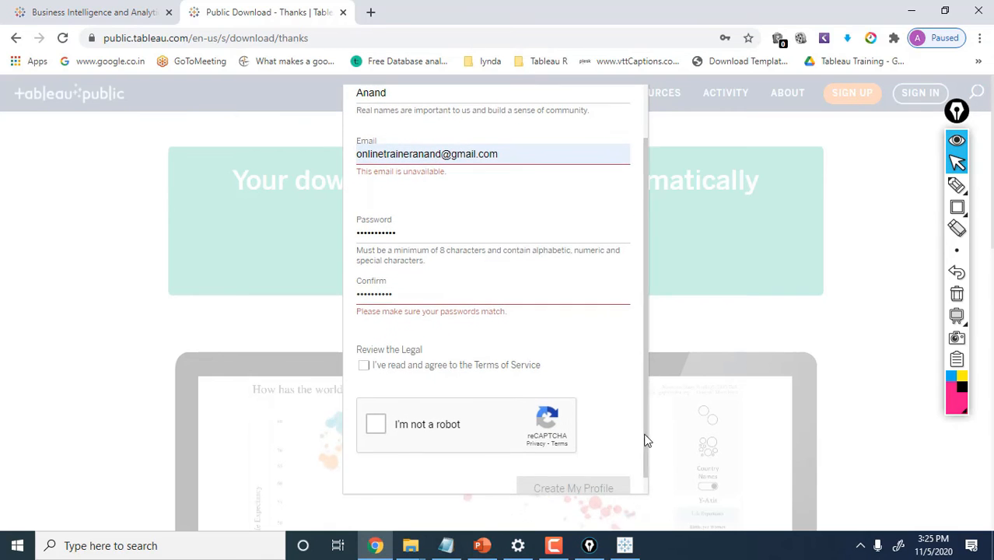
{"action": "left_click", "coordinate": [376, 424]}
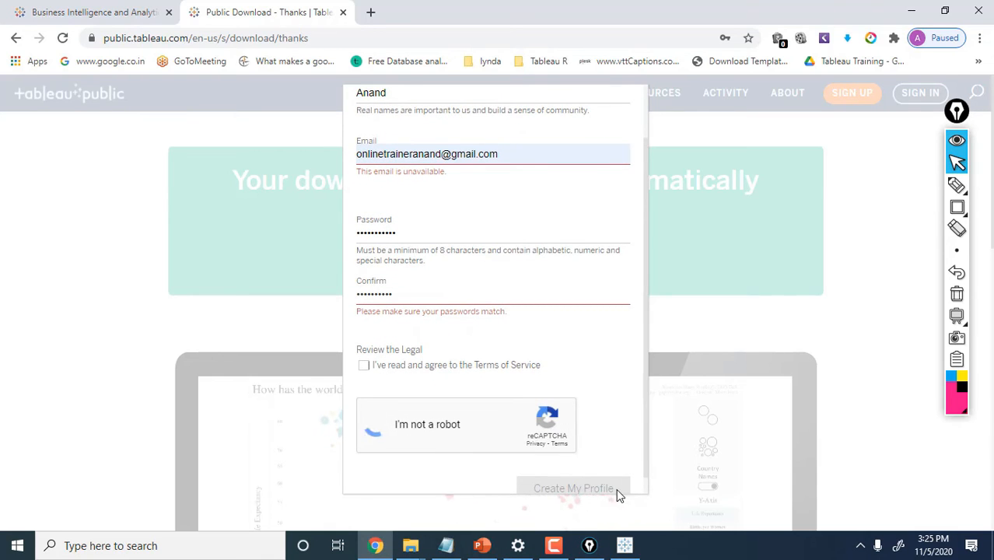
{"action": "left_click_drag", "start_coordinate": [645, 452], "coordinate": [647, 200]}
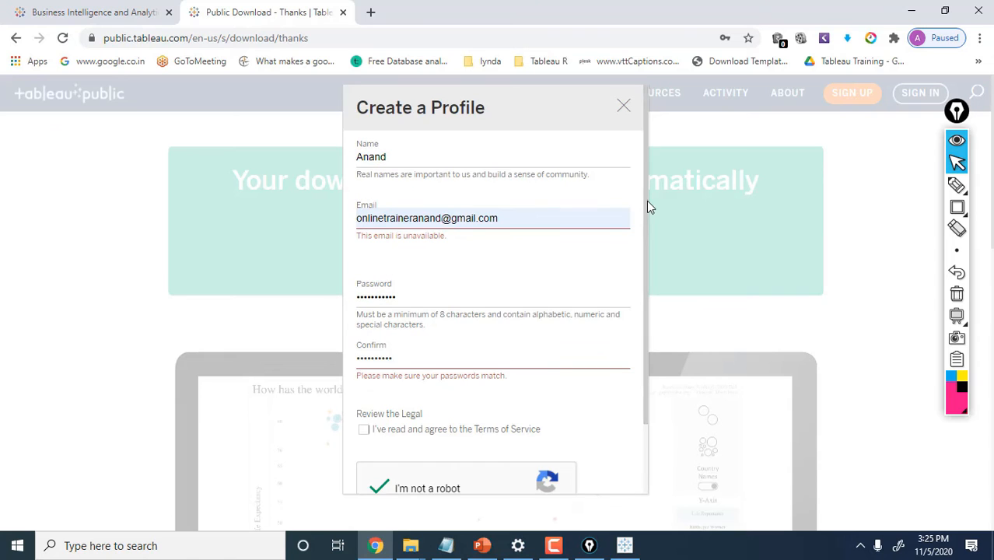
{"action": "left_click", "coordinate": [624, 106]}
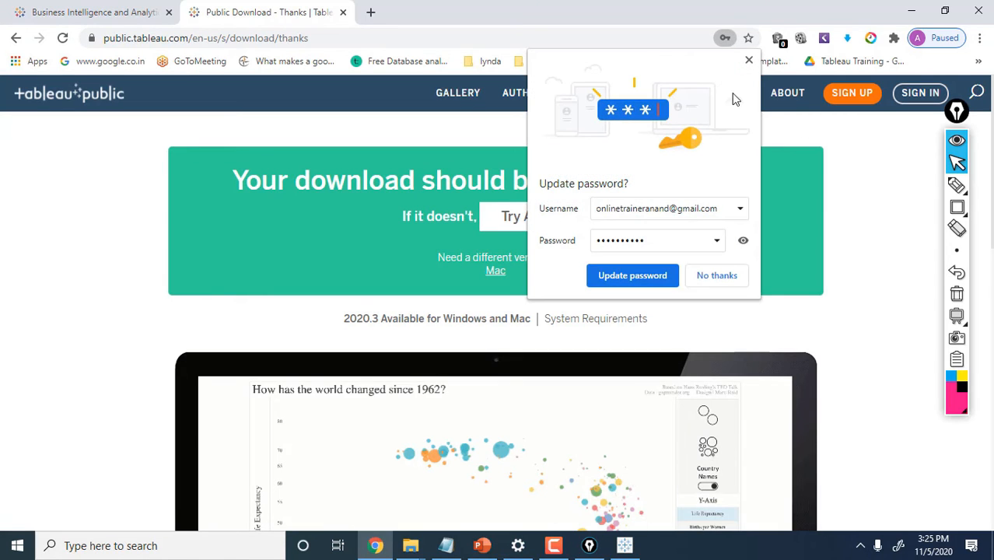
{"action": "left_click", "coordinate": [750, 60]}
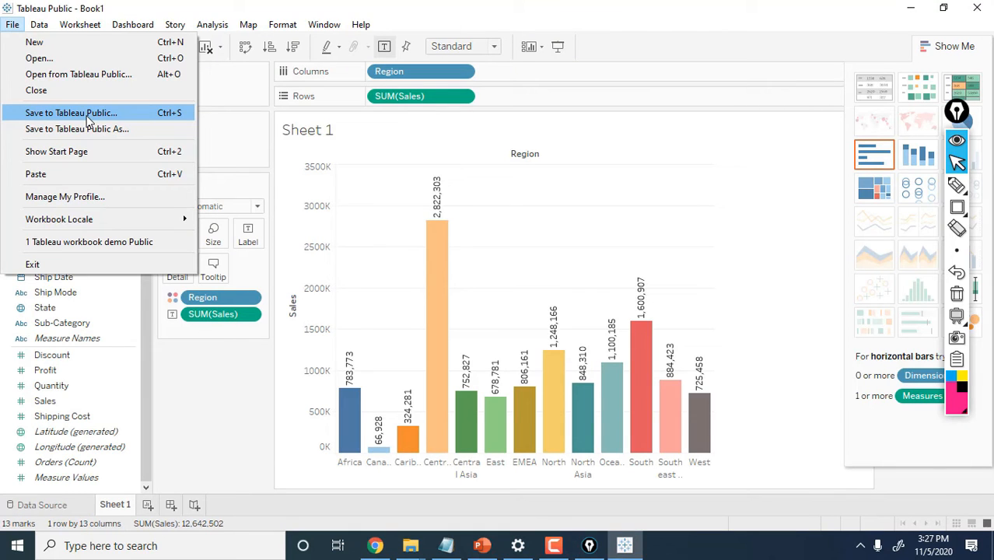
Choose Save to Tableau Public and sign in with the account e-mail and password
{"action": "left_click", "coordinate": [87, 116]}
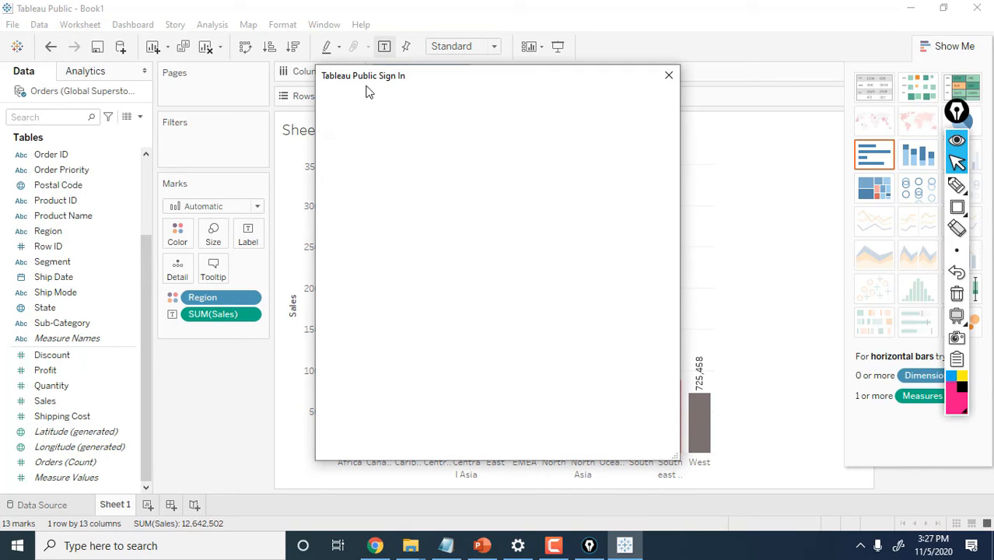
{"action": "left_click", "coordinate": [421, 206]}
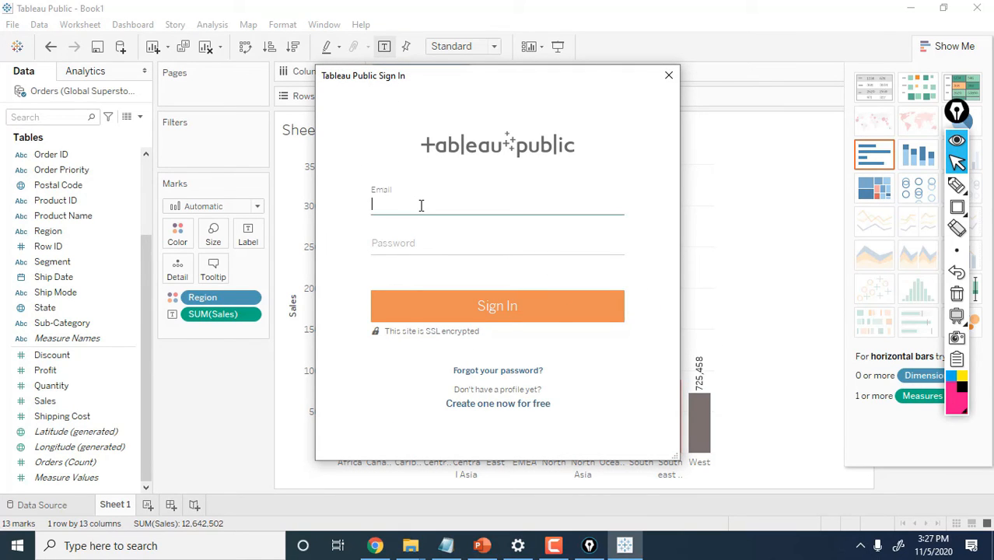
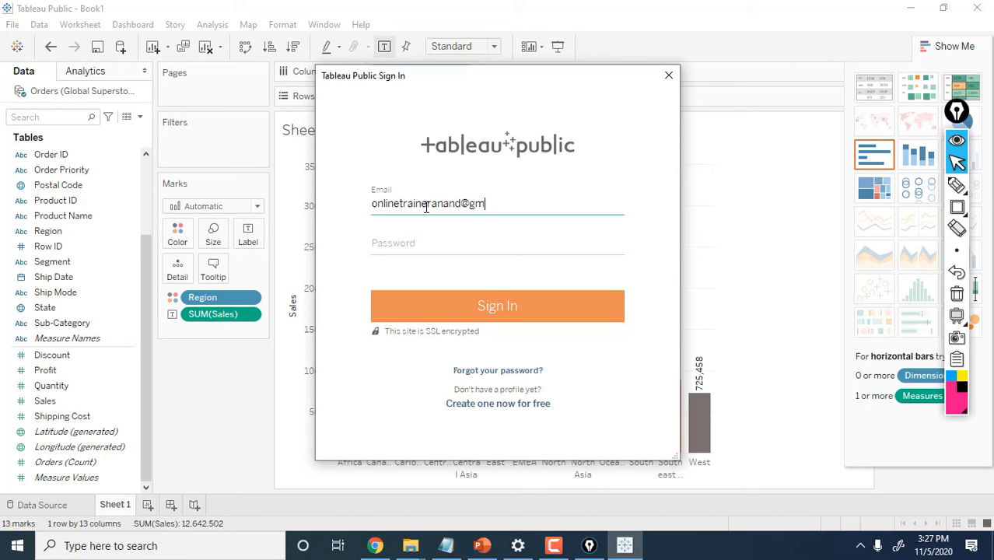
{"action": "key", "text": "Tab"}
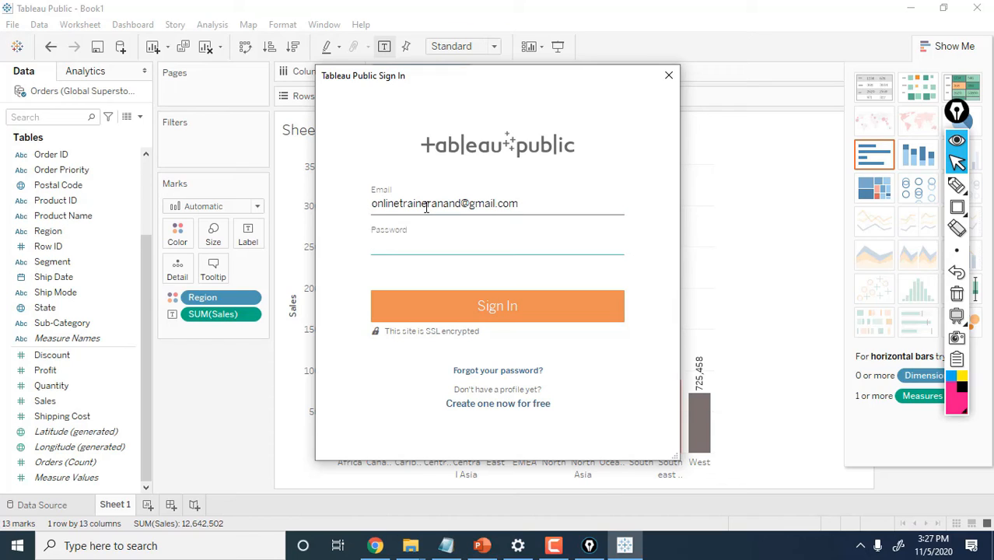
{"action": "type", "text": "*********"}
{"action": "left_click", "coordinate": [499, 308]}
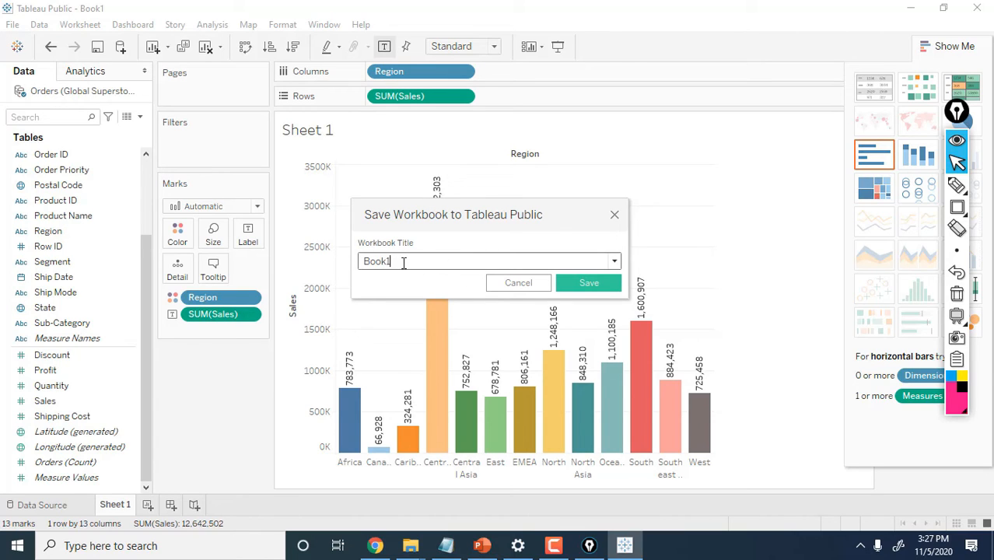
Replace the workbook title Book1 with 'Tableau Public Demo-2' and save it to Tableau Public
{"action": "left_click_drag", "start_coordinate": [401, 261], "coordinate": [343, 257]}
{"action": "key", "text": "BackSpace"}
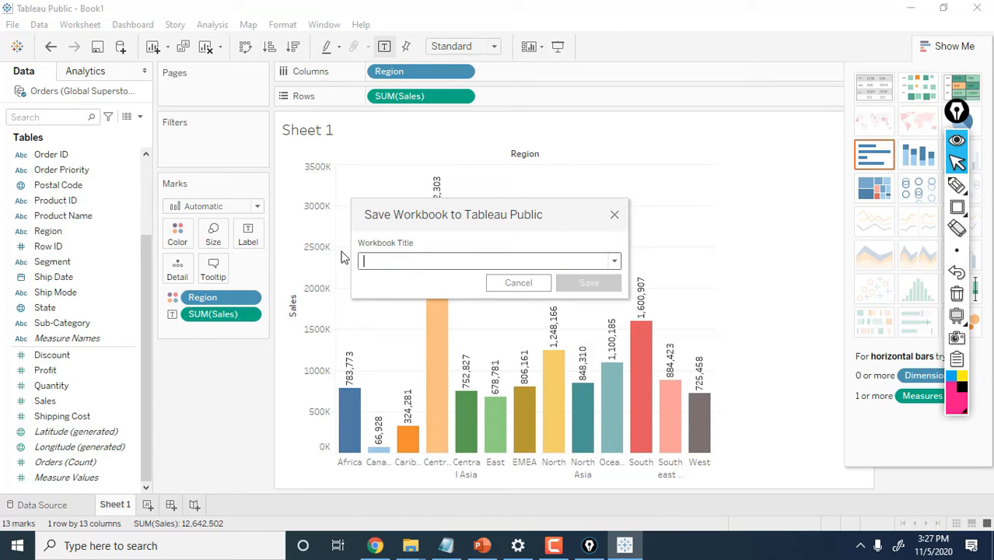
{"action": "type", "text": "Tableau "}
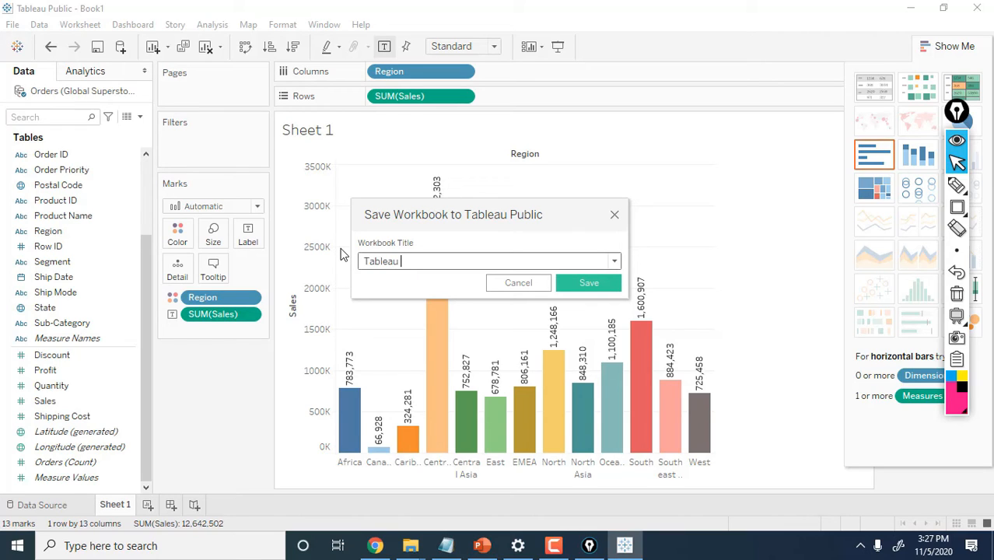
{"action": "type", "text": "Public Demo-2"}
{"action": "left_click", "coordinate": [574, 285]}
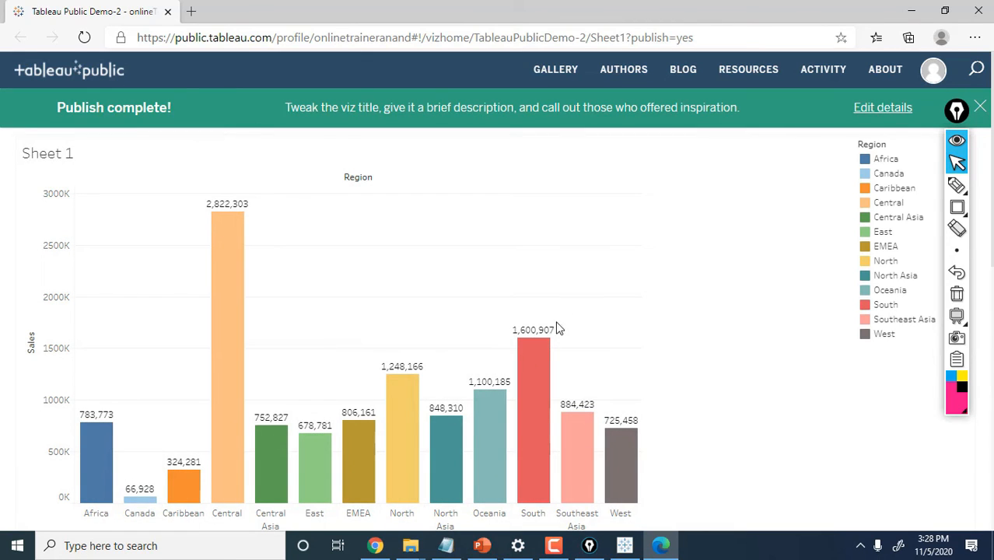
Open the Tableau Public Demo-2 viz from My Profile, then return to the profile in Chrome
{"action": "left_click", "coordinate": [933, 71]}
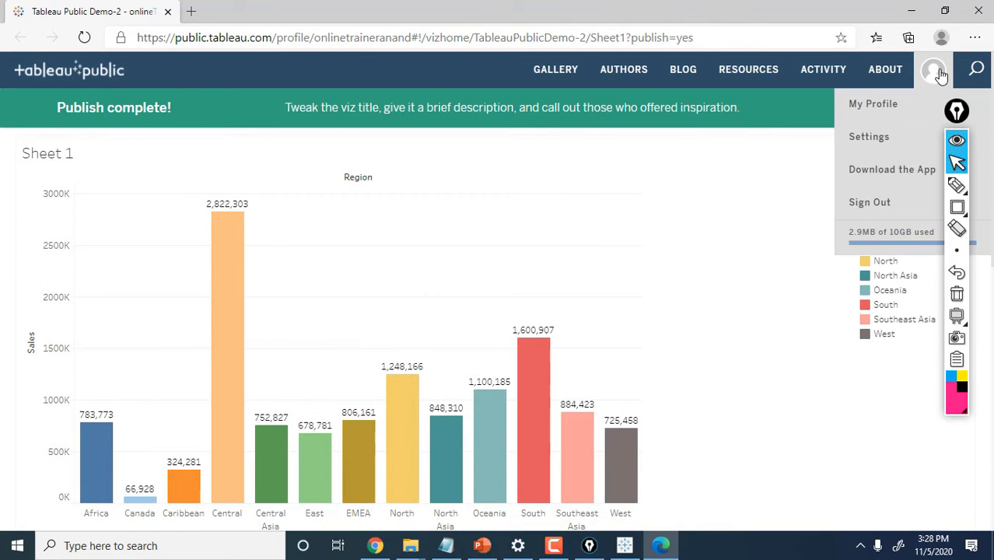
{"action": "left_click", "coordinate": [885, 112]}
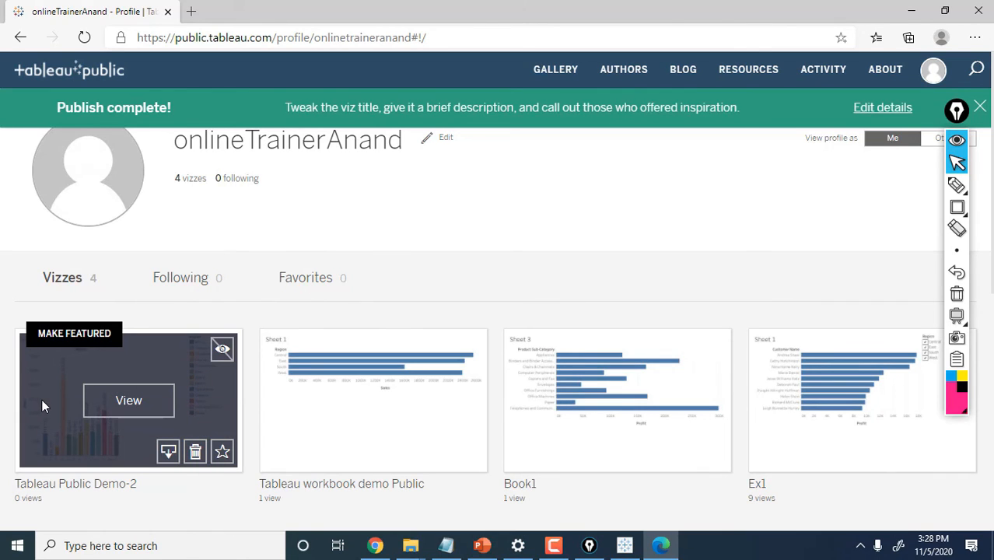
{"action": "left_click", "coordinate": [119, 410]}
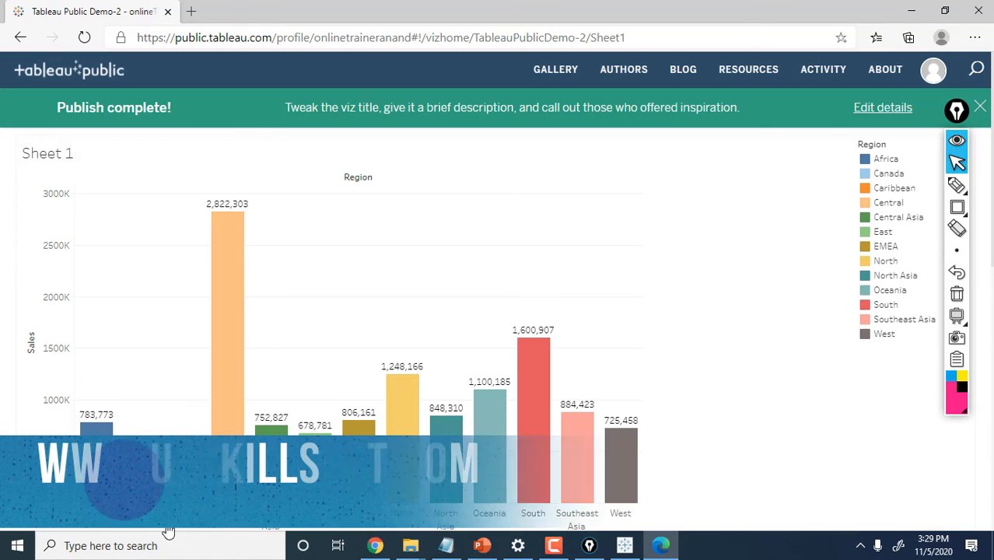
{"action": "left_click", "coordinate": [376, 547]}
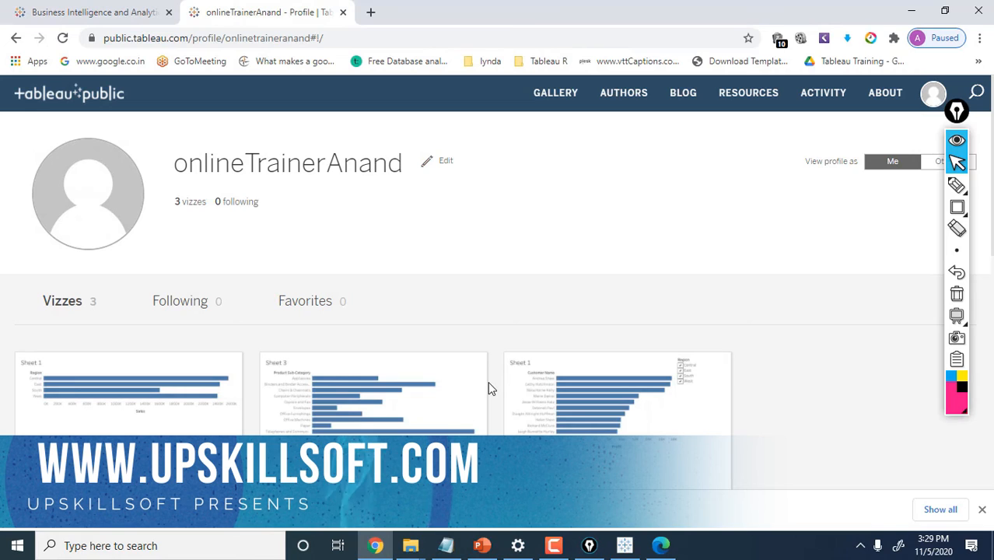
Leave the Tableau Public profile page for another application's window from the taskbar
{"action": "mouse_move", "coordinate": [382, 415]}
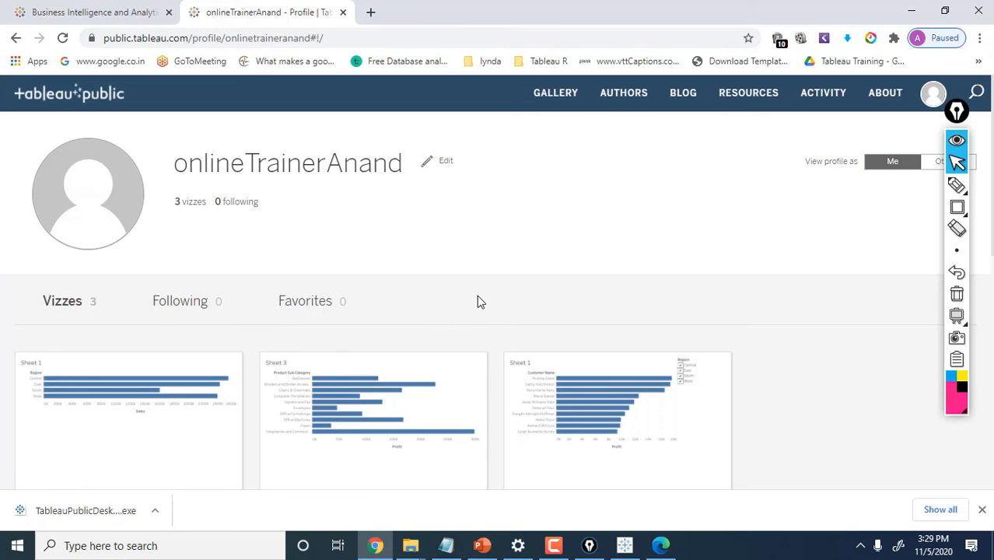
{"action": "mouse_move", "coordinate": [352, 397]}
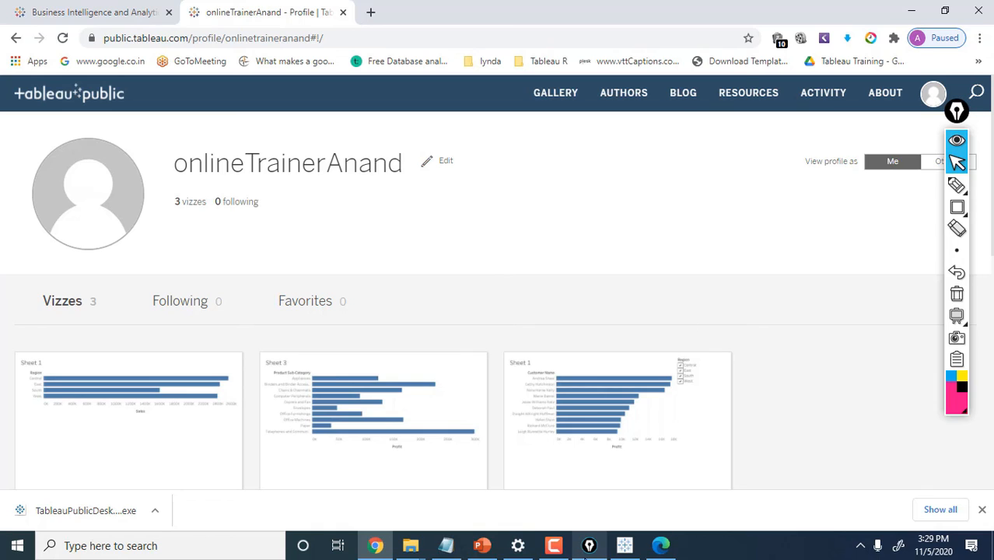
{"action": "left_click", "coordinate": [589, 545]}
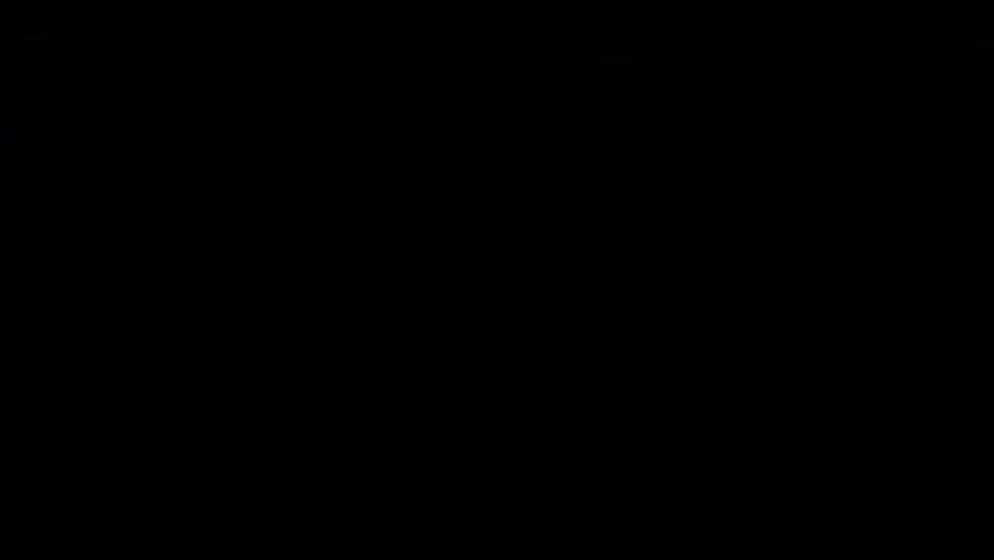